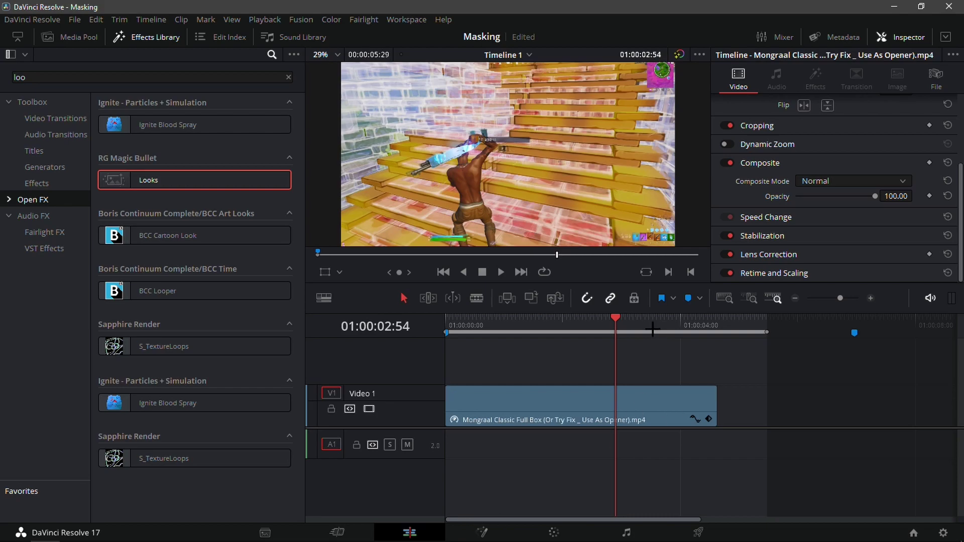
# Show the retime controls on the gameplay clip and place the playhead on its first speed point at 01:00:02:54.
pyautogui.moveTo(616, 321); pyautogui.dragTo(604, 339)
pyautogui.click(607, 409)
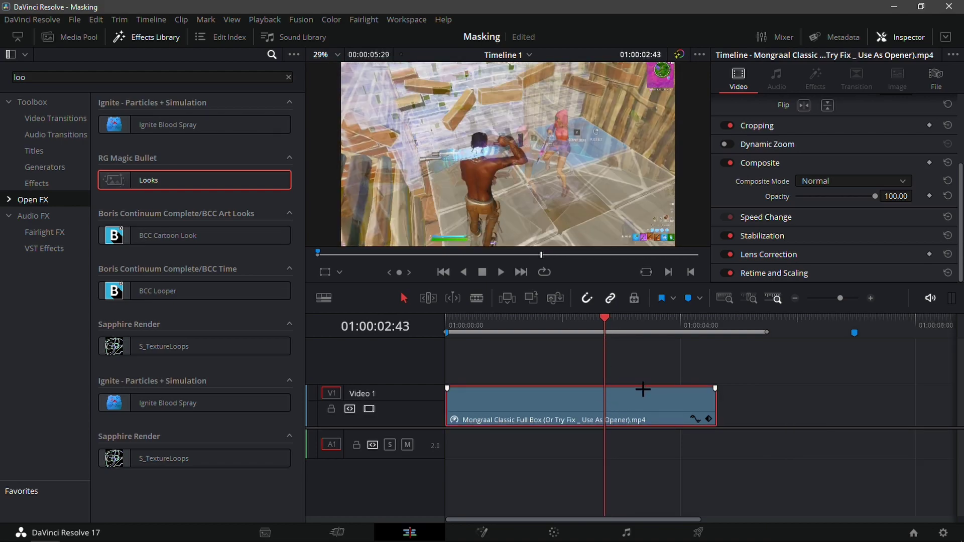
pyautogui.hotkey('ctrl', 'r')
pyautogui.moveTo(614, 340); pyautogui.dragTo(615, 335)
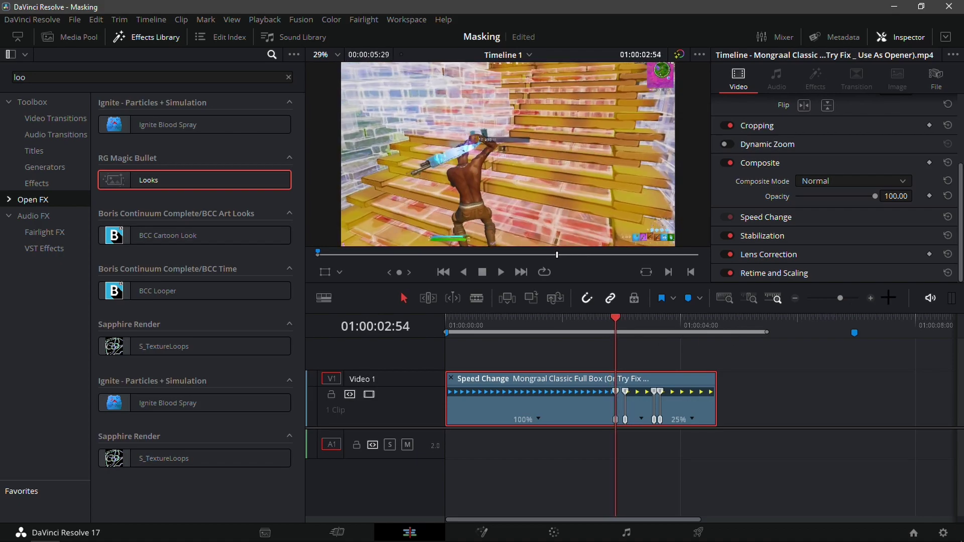
# Add a marker to the gameplay clip at the frame where the shot is fired, 01:00:03:38.
pyautogui.click(873, 299)
pyautogui.moveTo(716, 327); pyautogui.dragTo(793, 334)
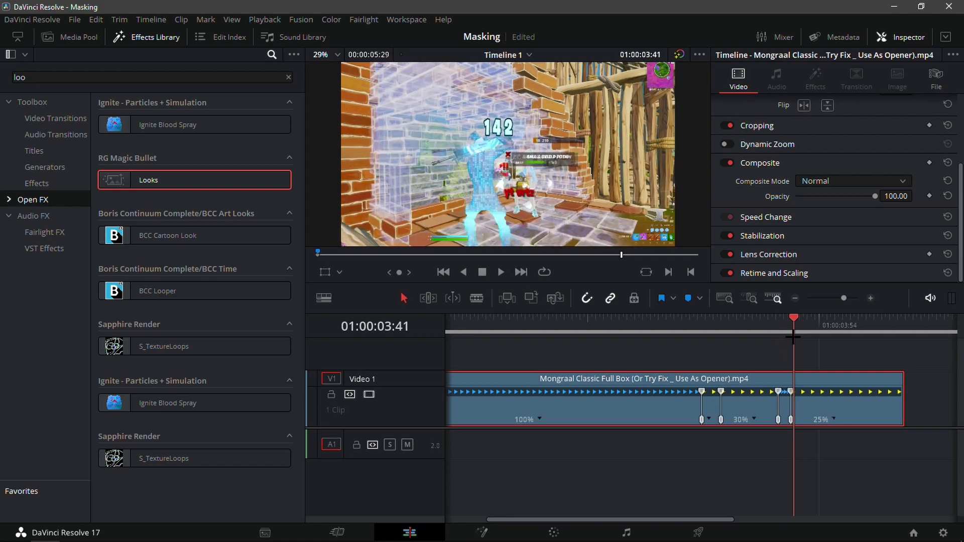
pyautogui.click(878, 298)
pyautogui.press('Left')
pyautogui.press('Left')
pyautogui.press('Left')
pyautogui.press('Left')
pyautogui.press('Right')
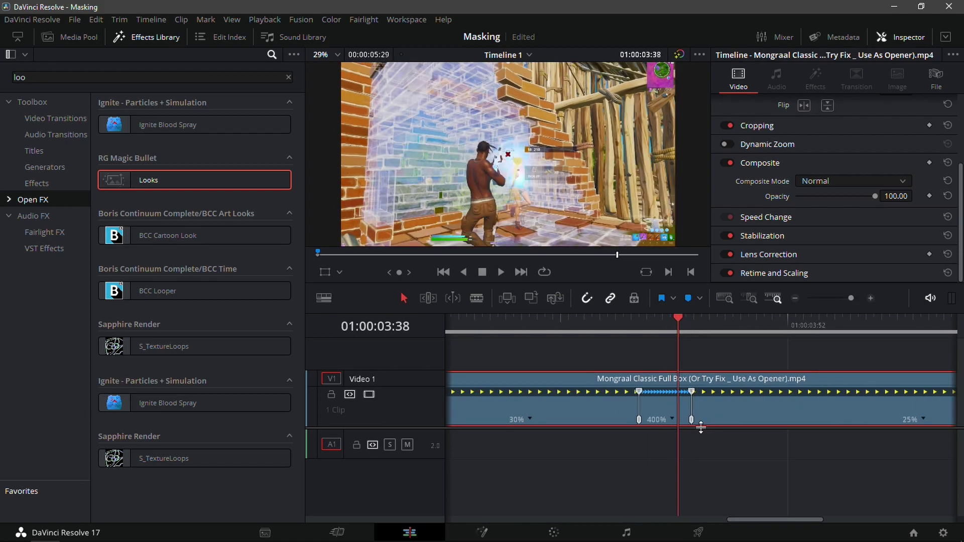
pyautogui.press('m')
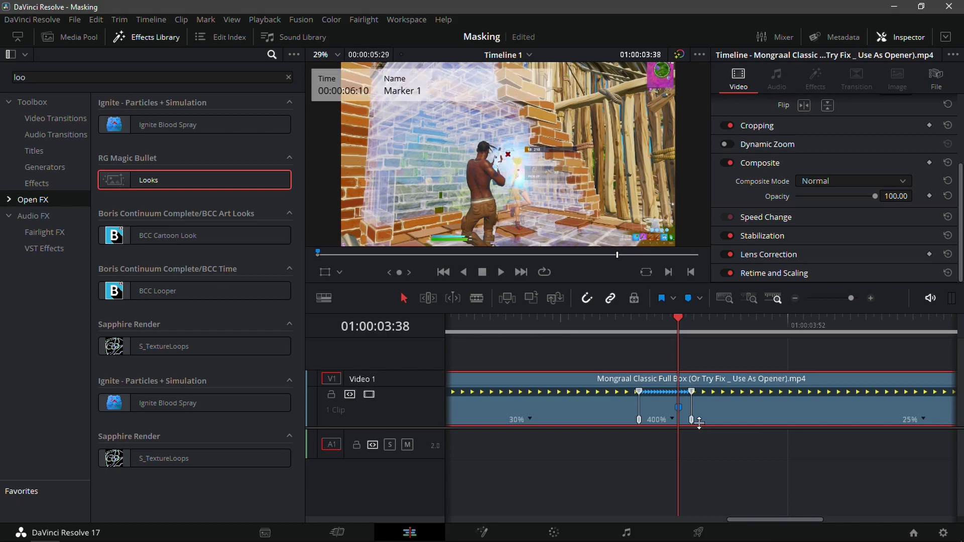
# Bring the XXXTENTACION - Look At Me! MP3 from the Downloads folder onto the timeline as an audio clip.
pyautogui.click(794, 297)
pyautogui.click(794, 297)
pyautogui.click(794, 297)
pyautogui.moveTo(622, 325)
pyautogui.mouseDown()
pyautogui.moveTo(614, 340)
pyautogui.moveTo(658, 340)
pyautogui.moveTo(615, 358)
pyautogui.mouseUp()
pyautogui.click(878, 301)
pyautogui.click(192, 532)
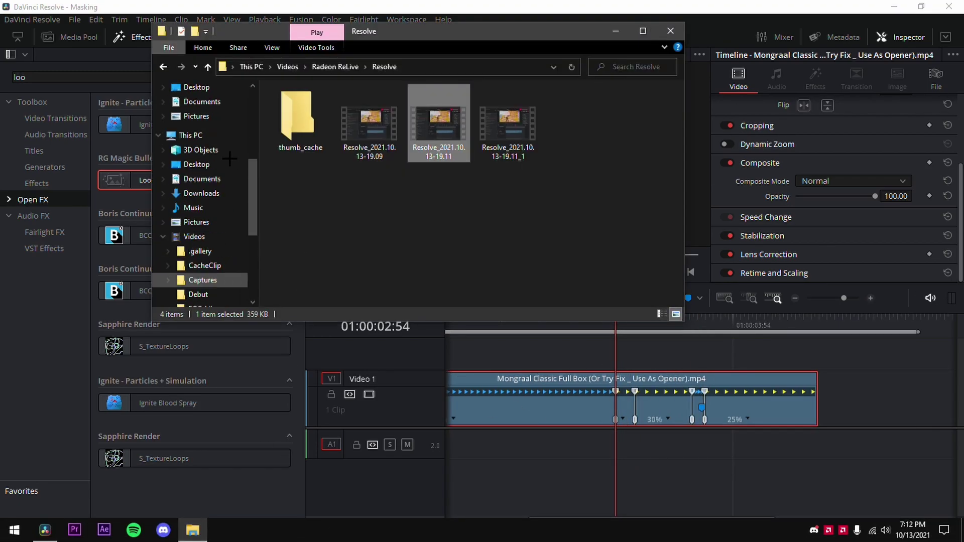
pyautogui.scroll(5, 205, 151)
pyautogui.click(210, 128)
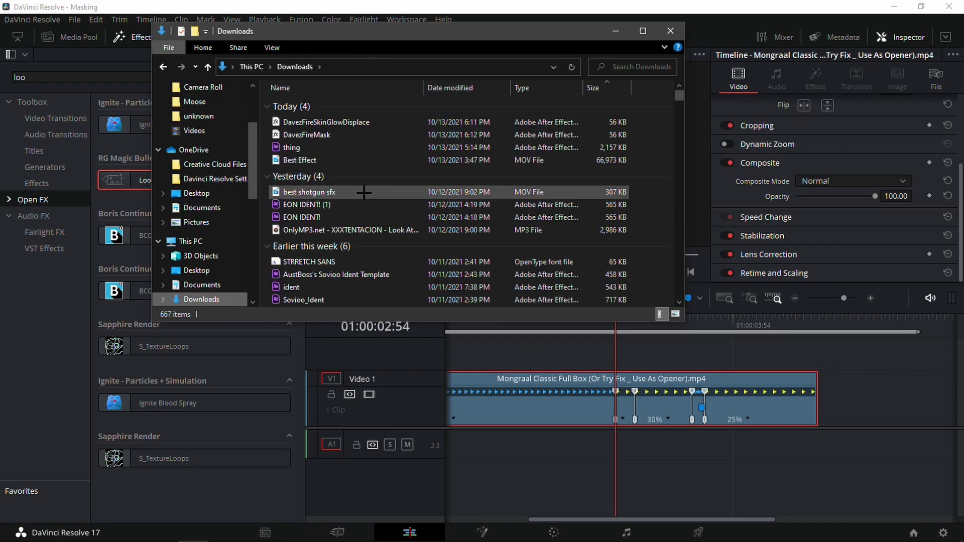
pyautogui.moveTo(342, 230); pyautogui.dragTo(645, 456)
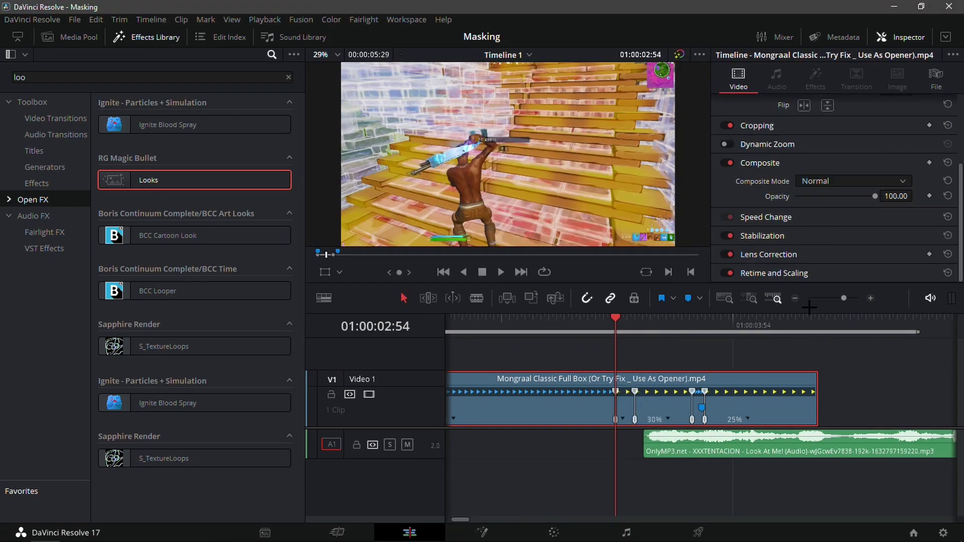
# Move the music clip down to audio track A2, starting at the beginning of the timeline.
pyautogui.click(794, 297)
pyautogui.click(794, 297)
pyautogui.moveTo(567, 447); pyautogui.dragTo(421, 493)
# Place the playhead at 01:00:13:55 and lower the monitoring volume to -19 dB.
pyautogui.moveTo(790, 337); pyautogui.dragTo(863, 323)
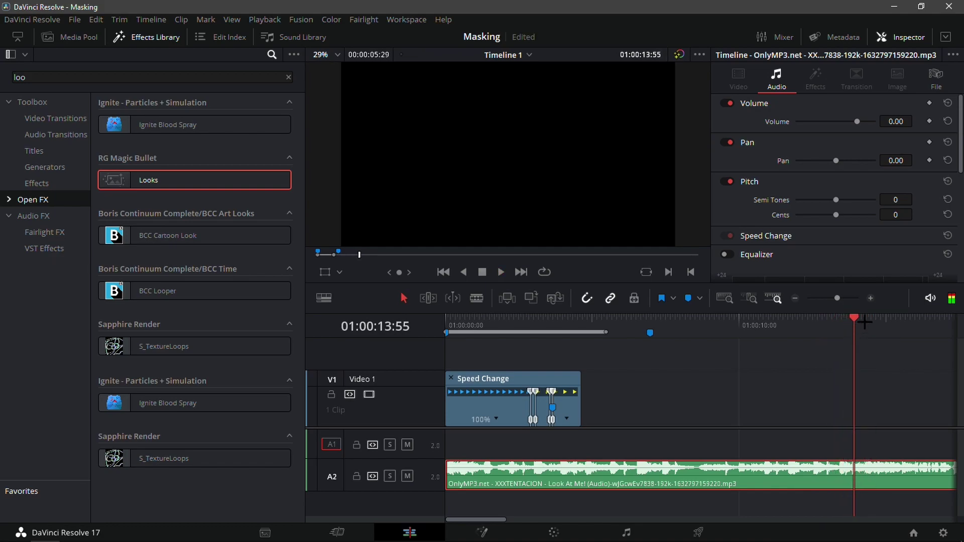
pyautogui.click(931, 299)
pyautogui.moveTo(933, 325); pyautogui.dragTo(933, 334)
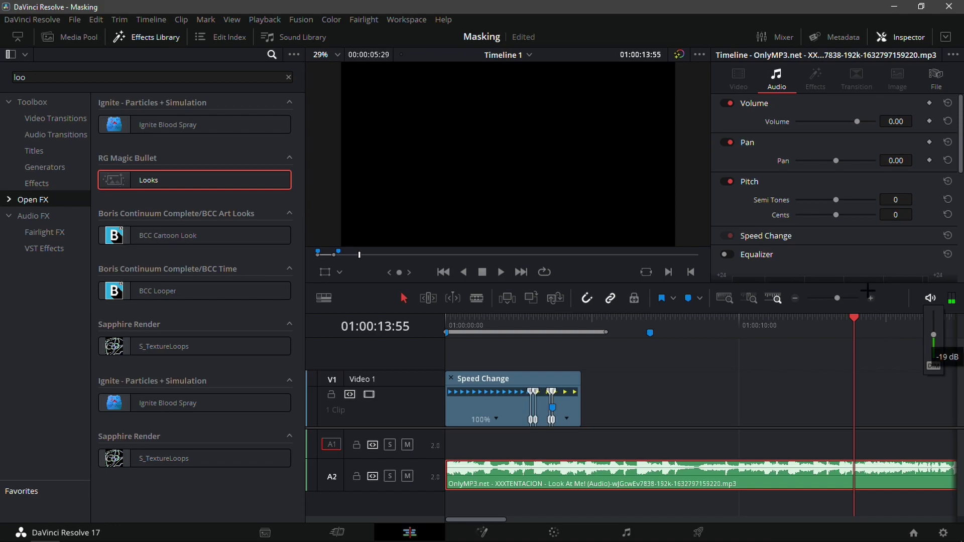
# Add a marker to the music clip at the start of the beat, 01:00:13:52.
pyautogui.click(870, 298)
pyautogui.click(689, 343)
pyautogui.click(695, 332)
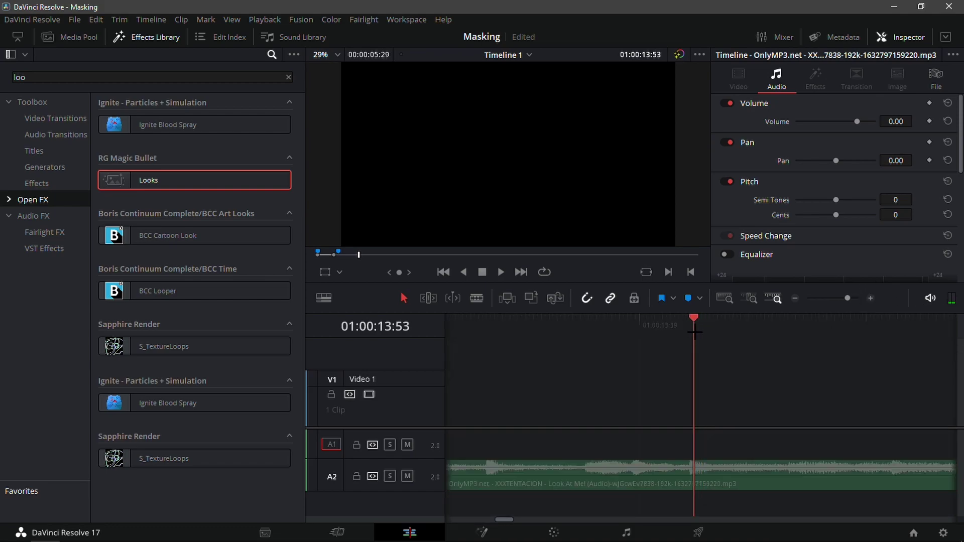
pyautogui.press('Left')
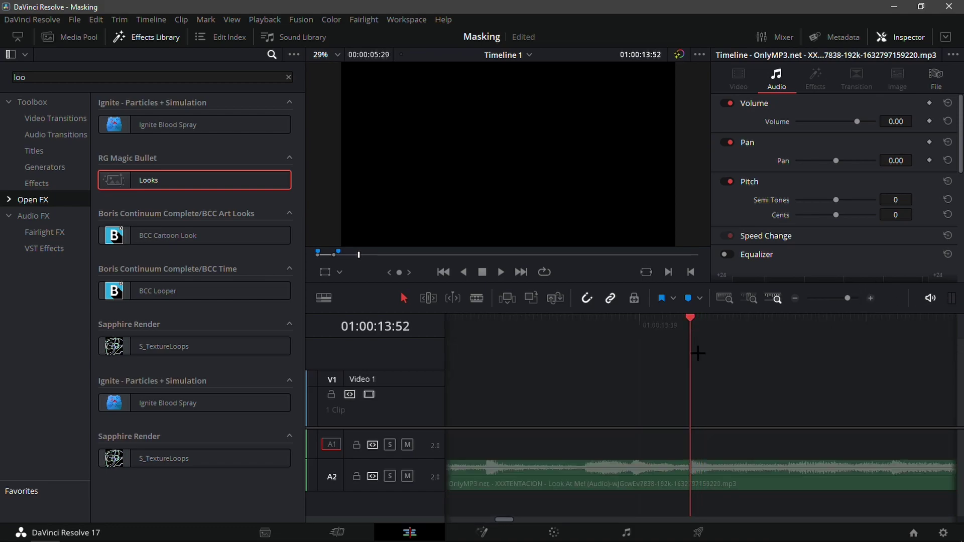
pyautogui.click(716, 481)
pyautogui.press('m')
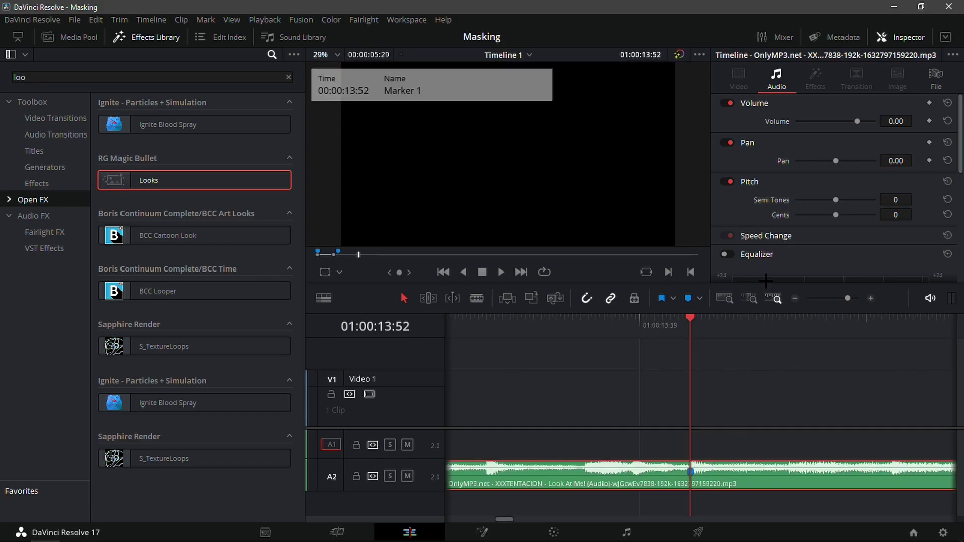
# Trim the start of the music clip and slide it so its marker lines up with the gameplay clip's marker.
pyautogui.click(792, 298)
pyautogui.click(792, 298)
pyautogui.click(792, 298)
pyautogui.click(792, 298)
pyautogui.click(792, 298)
pyautogui.moveTo(453, 480); pyautogui.dragTo(529, 479)
pyautogui.moveTo(627, 479); pyautogui.dragTo(550, 479)
pyautogui.moveTo(454, 474); pyautogui.dragTo(448, 473)
# Play back the section around the aligned markers to check the sync between the music and the shot.
pyautogui.click(472, 321)
pyautogui.press('space')
pyautogui.click(459, 329)
pyautogui.moveTo(459, 329); pyautogui.dragTo(457, 329)
pyautogui.press('space')
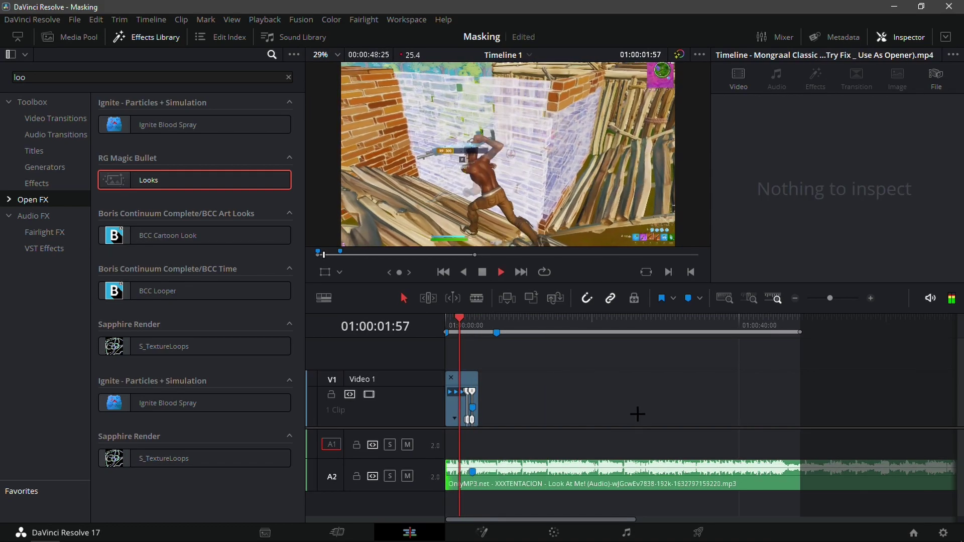
pyautogui.press('space')
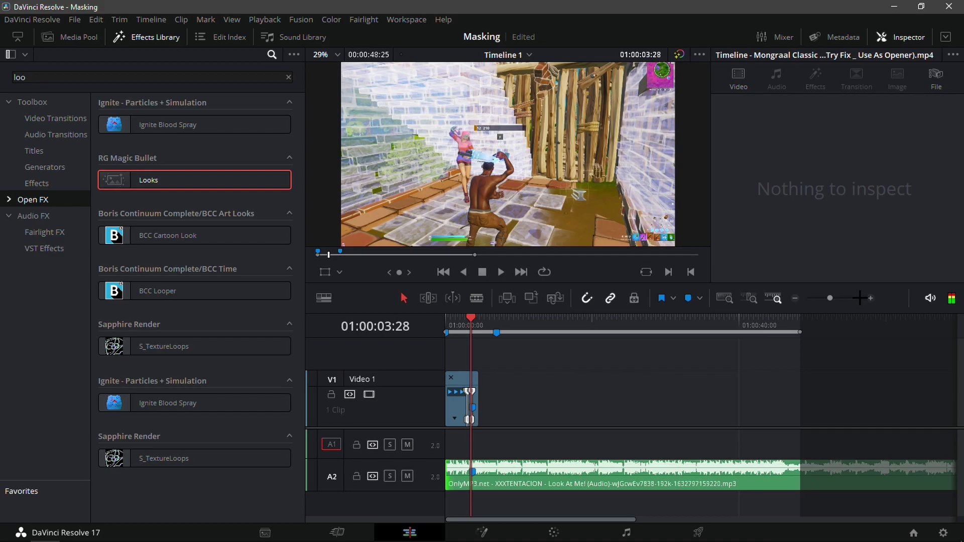
pyautogui.click(870, 298)
pyautogui.click(870, 298)
pyautogui.click(621, 322)
pyautogui.press('space')
pyautogui.press('space')
pyautogui.click(623, 321)
pyautogui.press('space')
pyautogui.press('space')
# Split the gameplay clip with the Blade tool at 01:00:02:54 and at its marker.
pyautogui.moveTo(645, 326); pyautogui.dragTo(615, 355)
pyautogui.click(623, 397)
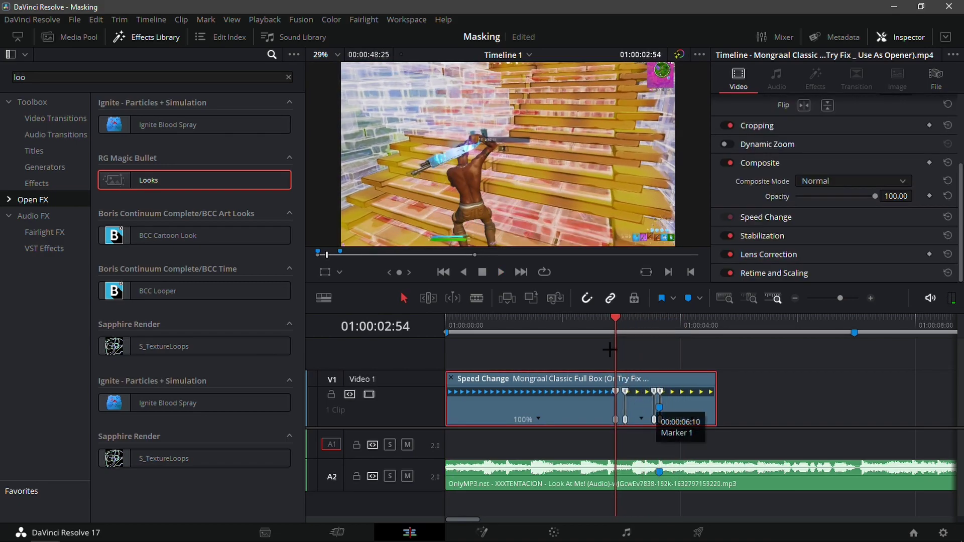
pyautogui.click(477, 298)
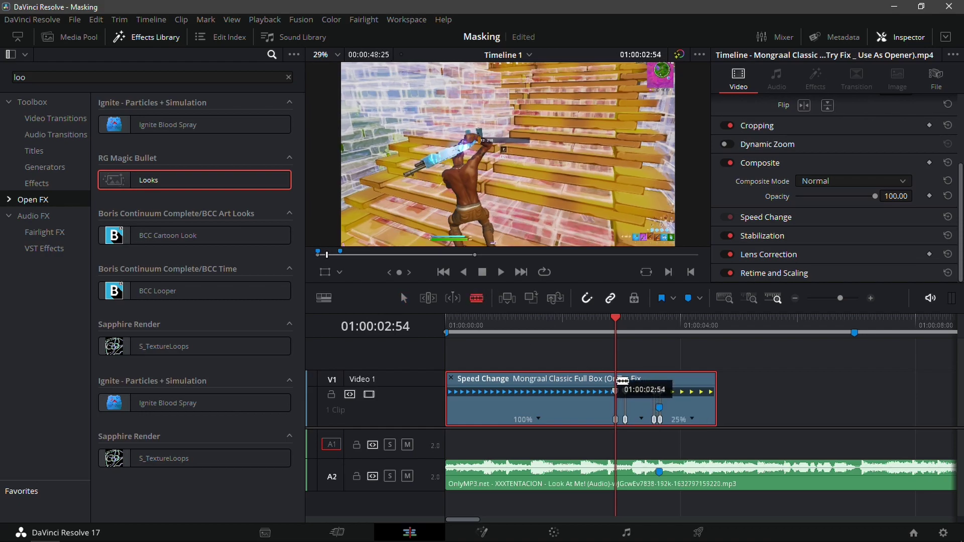
pyautogui.click(621, 382)
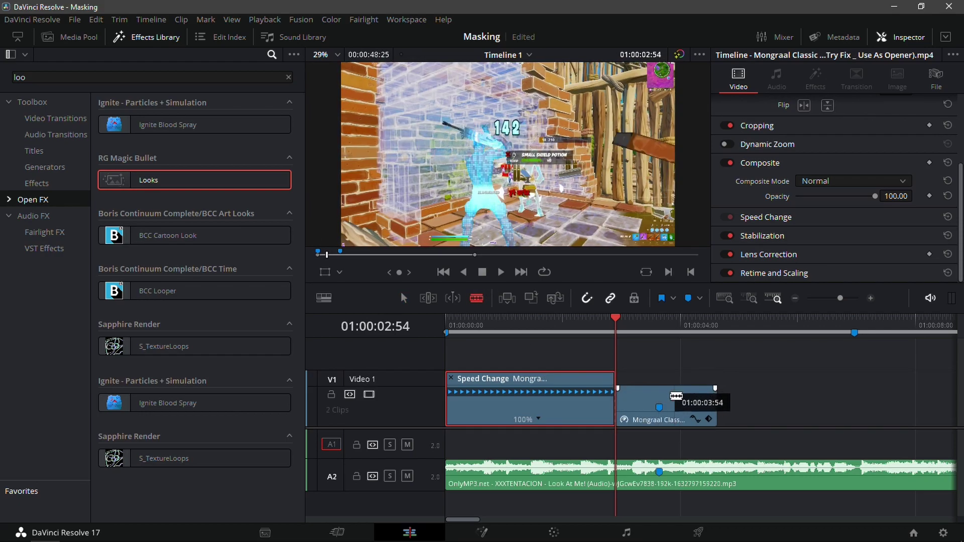
pyautogui.click(662, 397)
pyautogui.click(403, 298)
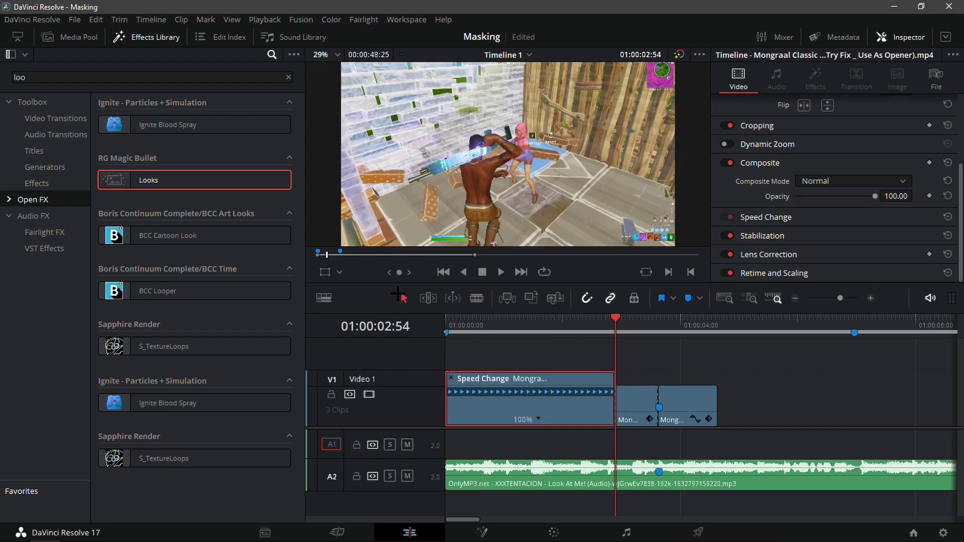
# Duplicate the short middle gameplay segment onto track V2, directly above the original.
pyautogui.click(653, 406)
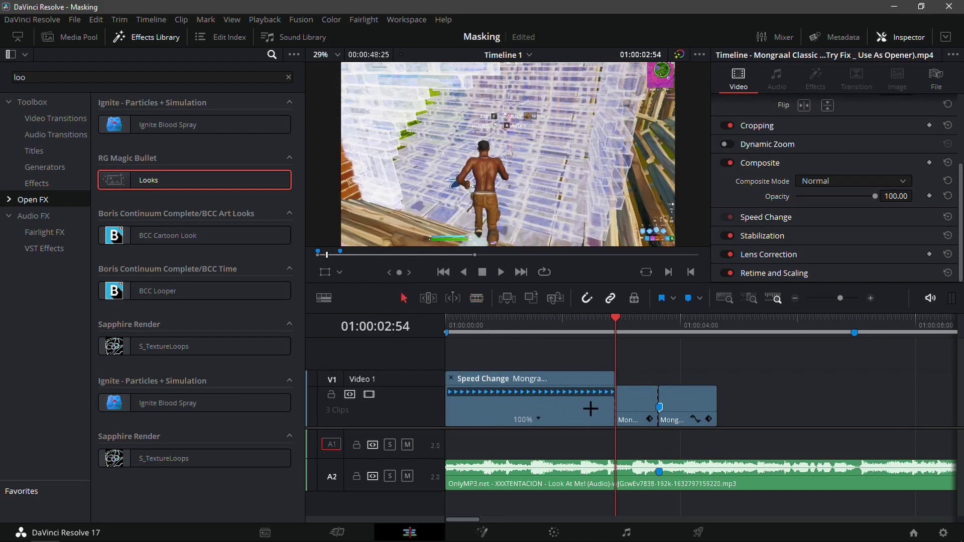
pyautogui.click(628, 418)
pyautogui.click(845, 407)
pyautogui.click(639, 413)
pyautogui.moveTo(639, 413)
pyautogui.mouseDown()
pyautogui.moveTo(665, 407)
pyautogui.moveTo(643, 408)
pyautogui.moveTo(635, 327)
pyautogui.moveTo(649, 329)
pyautogui.moveTo(650, 341)
pyautogui.mouseUp()
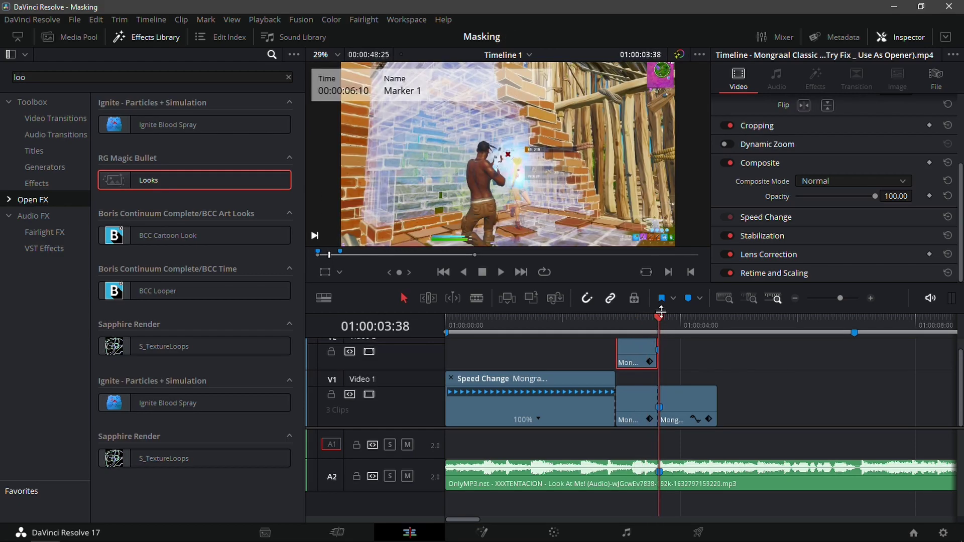
# Open the V2 segment on the Color page and enable automatic keyframing for Corrector 1 at its first frame, 00:00:05:36.
pyautogui.press('Left')
pyautogui.press('Left')
pyautogui.press('Left')
pyautogui.press('Left')
pyautogui.press('Left')
pyautogui.press('Left')
pyautogui.press('Left')
pyautogui.press('Left')
pyautogui.press('Left')
pyautogui.press('Left')
pyautogui.press('Left')
pyautogui.press('Left')
pyautogui.press('Left')
pyautogui.press('Left')
pyautogui.press('Left')
pyautogui.press('Left')
pyautogui.press('Left')
pyautogui.press('Left')
pyautogui.press('Left')
pyautogui.press('Left')
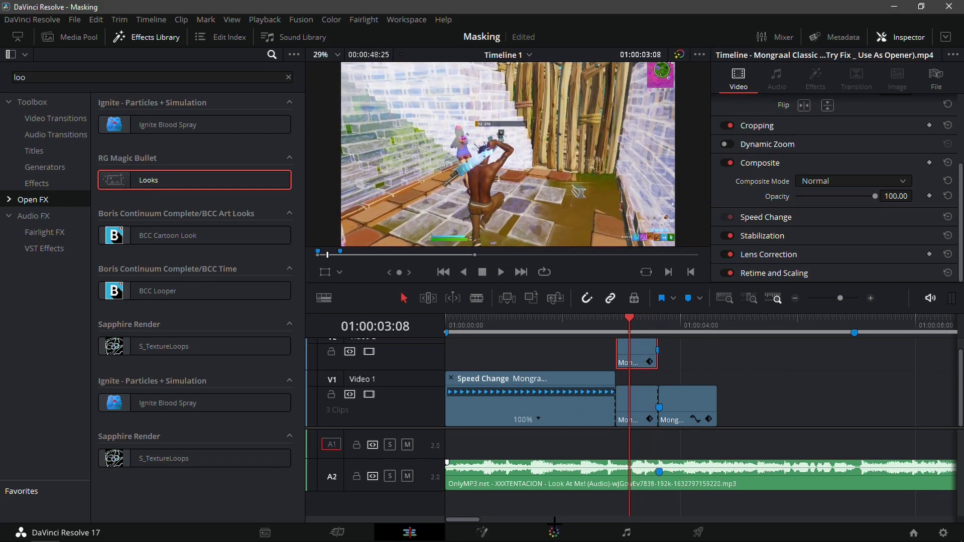
pyautogui.click(553, 532)
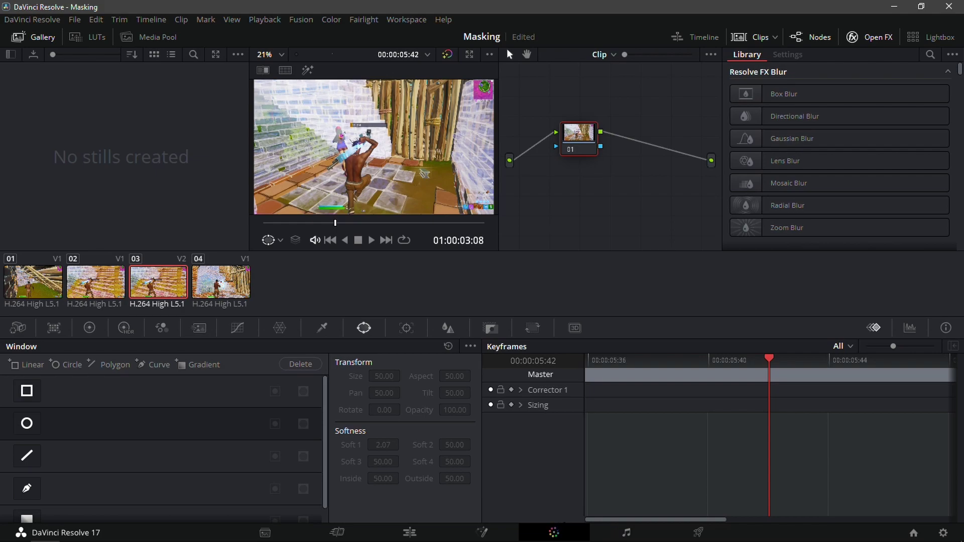
pyautogui.moveTo(617, 359); pyautogui.dragTo(587, 359)
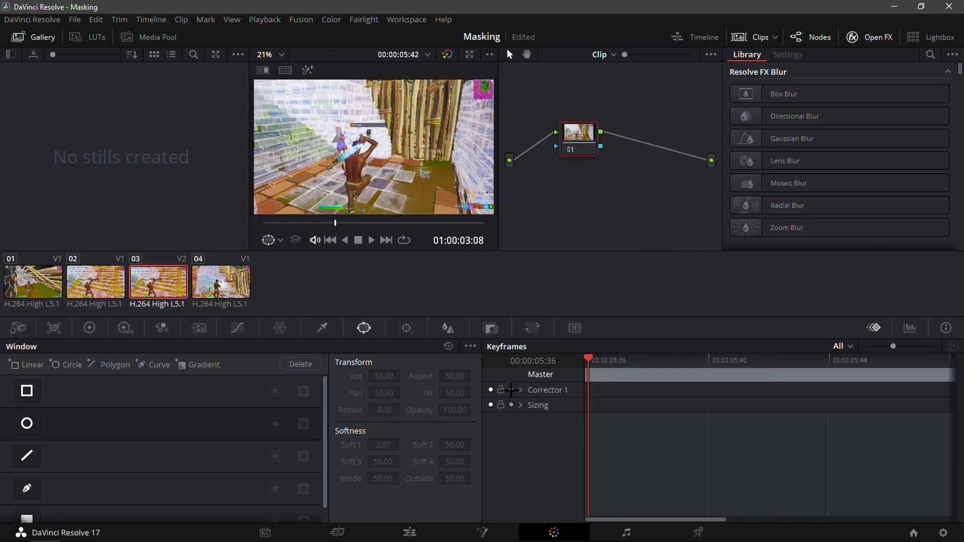
pyautogui.click(517, 390)
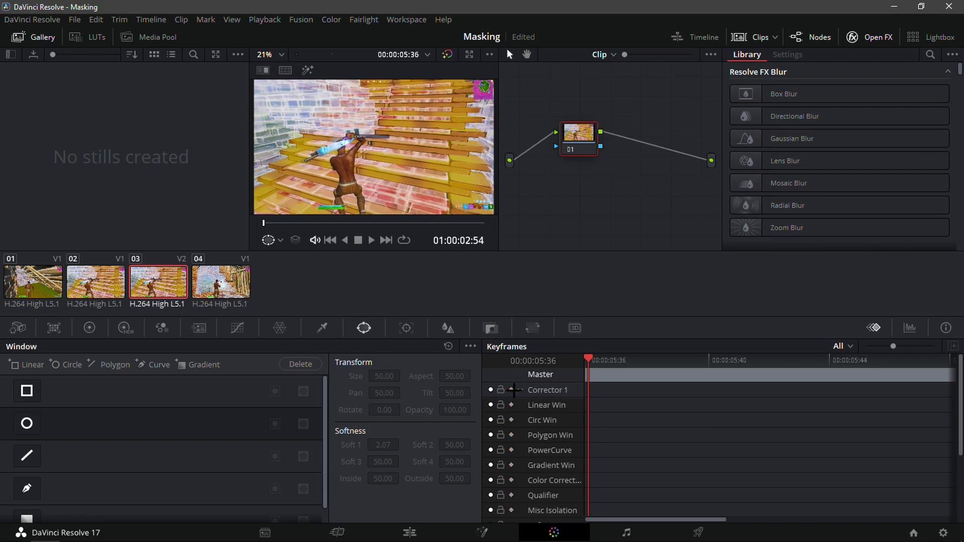
pyautogui.click(519, 389)
# Trace a Curve window mask around the character and the held weapon at the first frame, including the gap between the legs.
pyautogui.scroll(4, 362, 167)
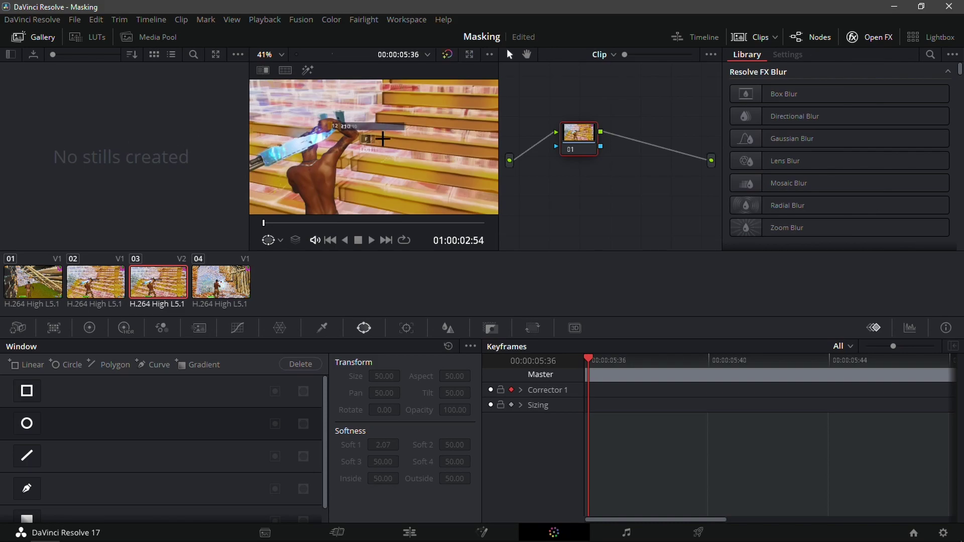
pyautogui.moveTo(499, 132)
pyautogui.mouseDown()
pyautogui.moveTo(538, 129)
pyautogui.moveTo(499, 130)
pyautogui.moveTo(510, 129)
pyautogui.mouseUp()
pyautogui.scroll(-4, 346, 137)
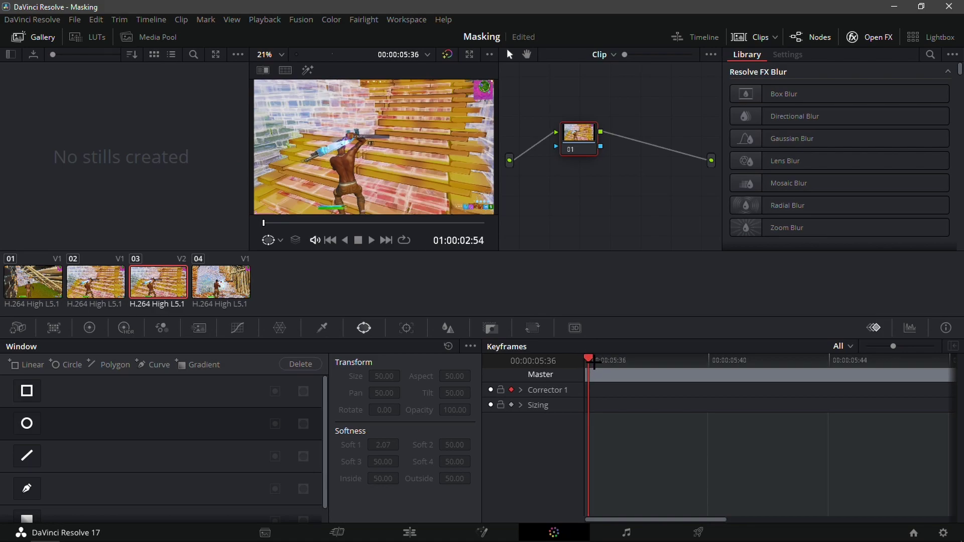
pyautogui.scroll(2, 293, 187)
pyautogui.scroll(-1, 366, 157)
pyautogui.scroll(2, 337, 195)
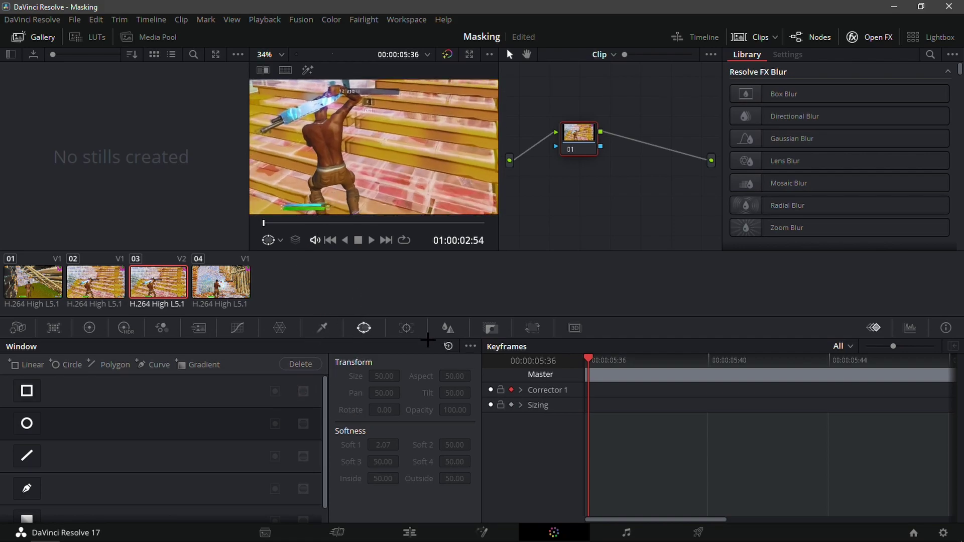
pyautogui.click(28, 487)
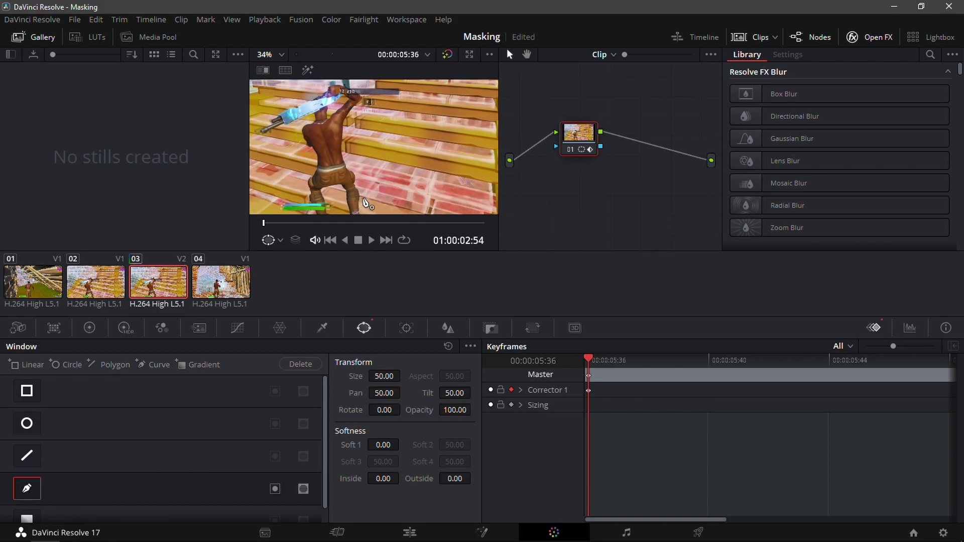
pyautogui.click(359, 210)
pyautogui.click(356, 169)
pyautogui.click(345, 149)
pyautogui.click(349, 124)
pyautogui.click(358, 105)
pyautogui.moveTo(371, 105); pyautogui.dragTo(370, 136)
pyautogui.click(364, 129)
pyautogui.click(355, 116)
pyautogui.click(354, 116)
pyautogui.click(340, 108)
pyautogui.click(329, 115)
pyautogui.click(308, 125)
pyautogui.click(285, 141)
pyautogui.click(266, 152)
pyautogui.click(256, 164)
pyautogui.click(269, 164)
pyautogui.click(294, 159)
pyautogui.click(305, 149)
pyautogui.click(300, 163)
pyautogui.click(304, 177)
pyautogui.scroll(-2, 307, 181)
pyautogui.click(309, 168)
pyautogui.click(305, 181)
pyautogui.scroll(-4, 311, 186)
pyautogui.click(315, 141)
pyautogui.click(327, 142)
pyautogui.click(325, 117)
pyautogui.click(331, 115)
pyautogui.click(341, 115)
pyautogui.click(347, 131)
pyautogui.click(350, 142)
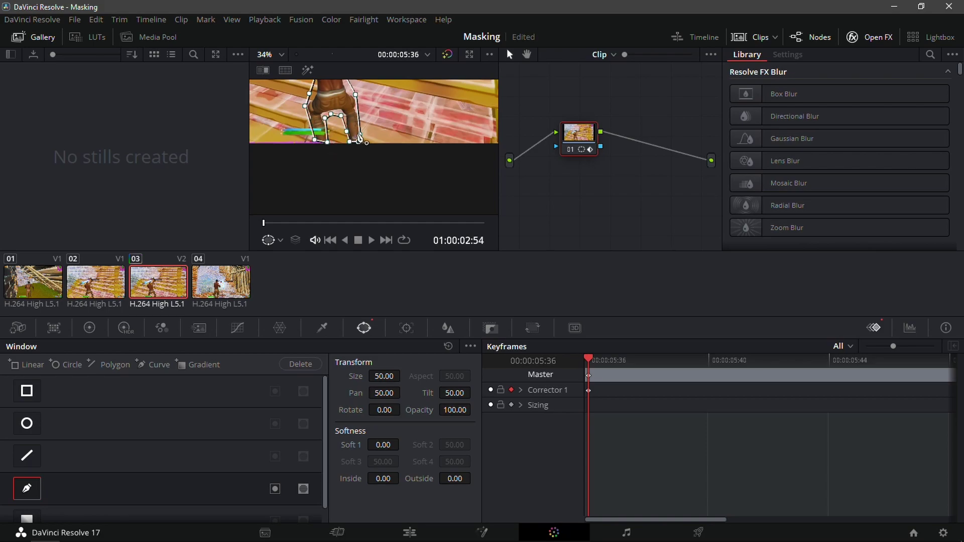
# Advance one frame to 00:00:05:37 and refit the mask points around the character's waist.
pyautogui.scroll(4, 365, 145)
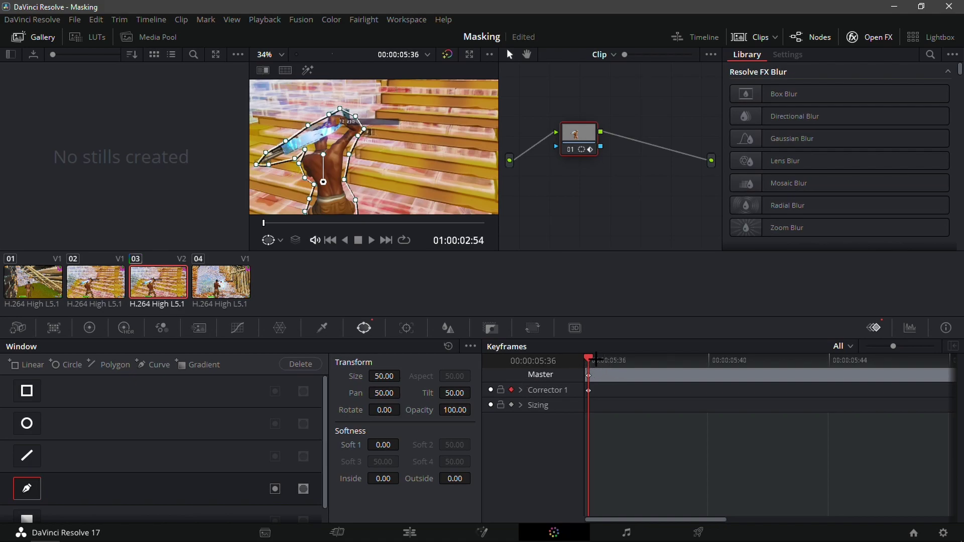
pyautogui.moveTo(595, 360); pyautogui.dragTo(611, 354)
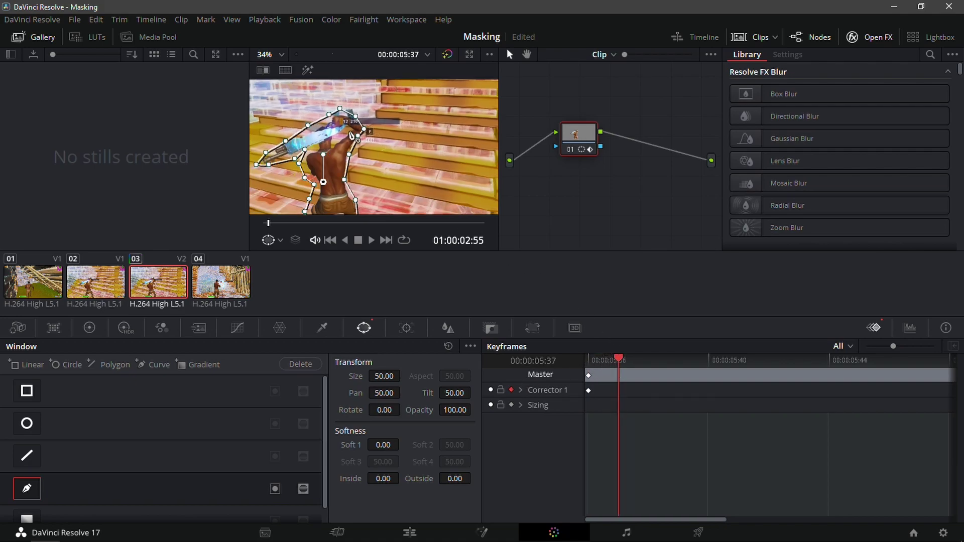
pyautogui.moveTo(299, 164); pyautogui.dragTo(321, 191)
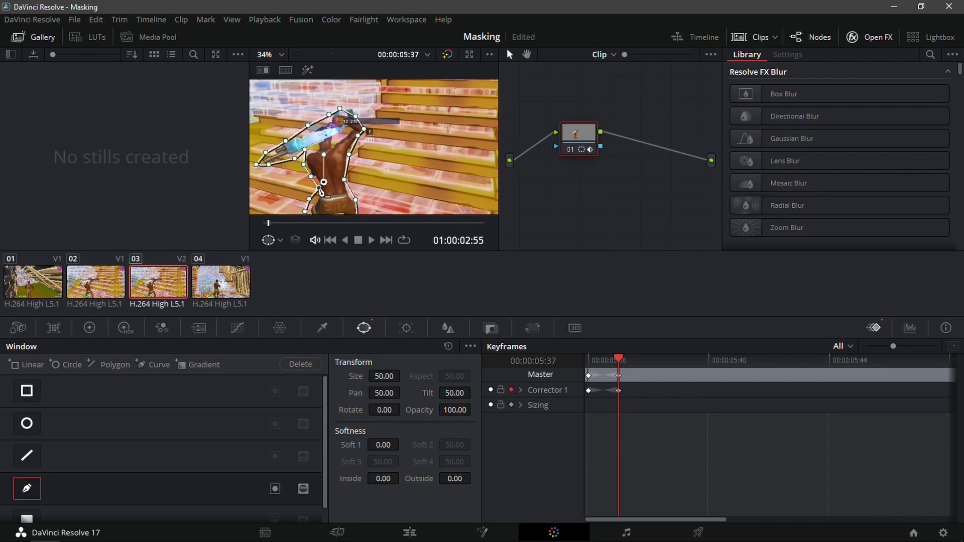
pyautogui.scroll(-1, 321, 192)
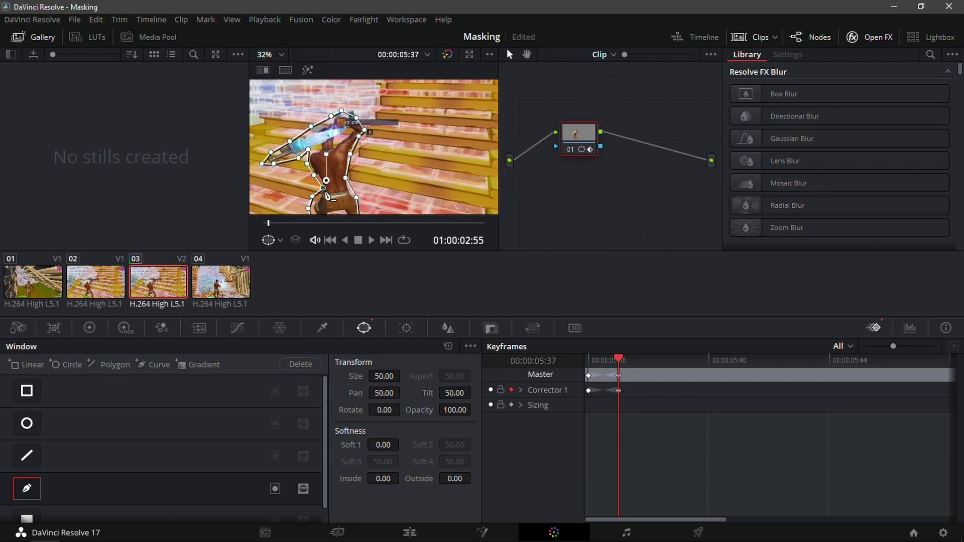
pyautogui.scroll(-1, 325, 195)
pyautogui.moveTo(311, 182); pyautogui.dragTo(313, 185)
# Refit the mask around the character's legs at 00:00:05:37, including the gap between them and the left foot and thigh.
pyautogui.scroll(-2, 325, 195)
pyautogui.scroll(4, 327, 199)
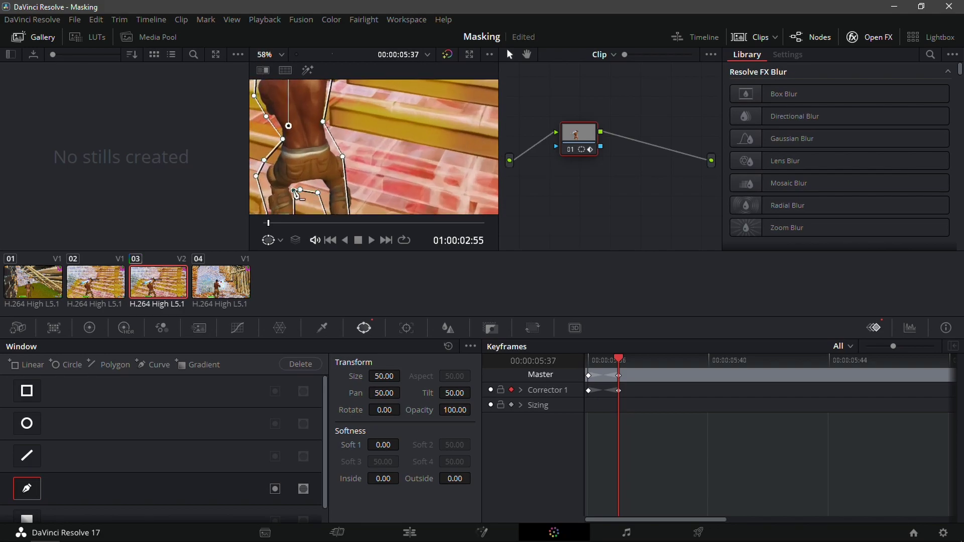
pyautogui.moveTo(300, 189); pyautogui.dragTo(328, 193)
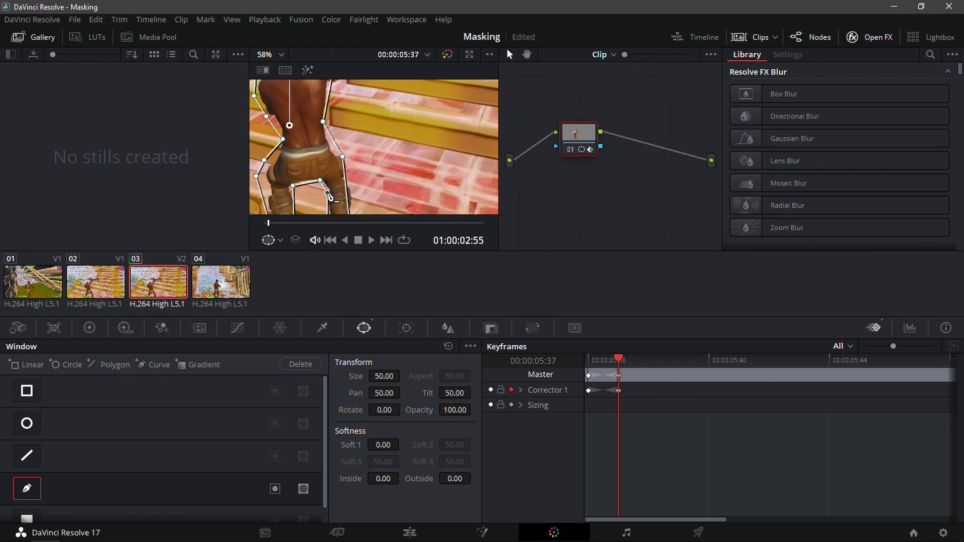
pyautogui.scroll(-3, 329, 201)
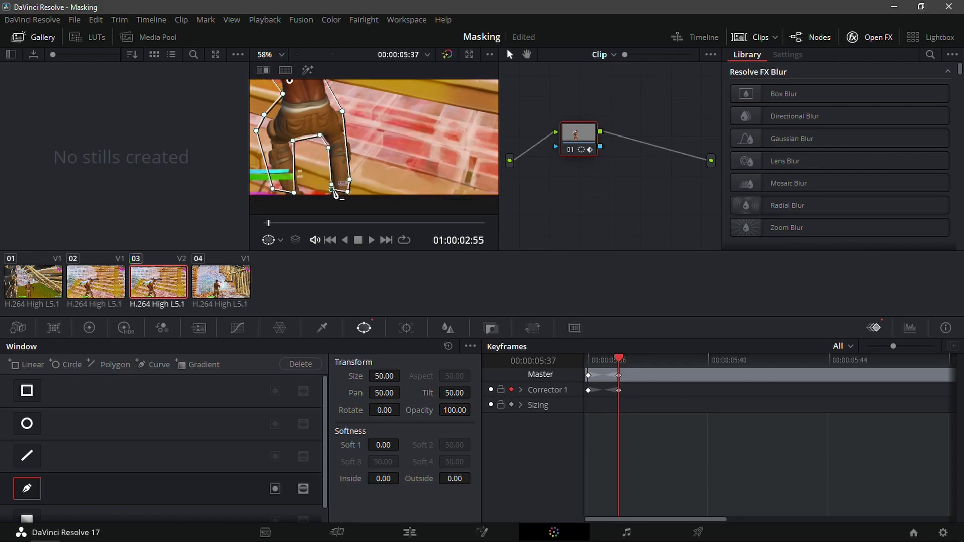
pyautogui.moveTo(272, 189); pyautogui.dragTo(284, 194)
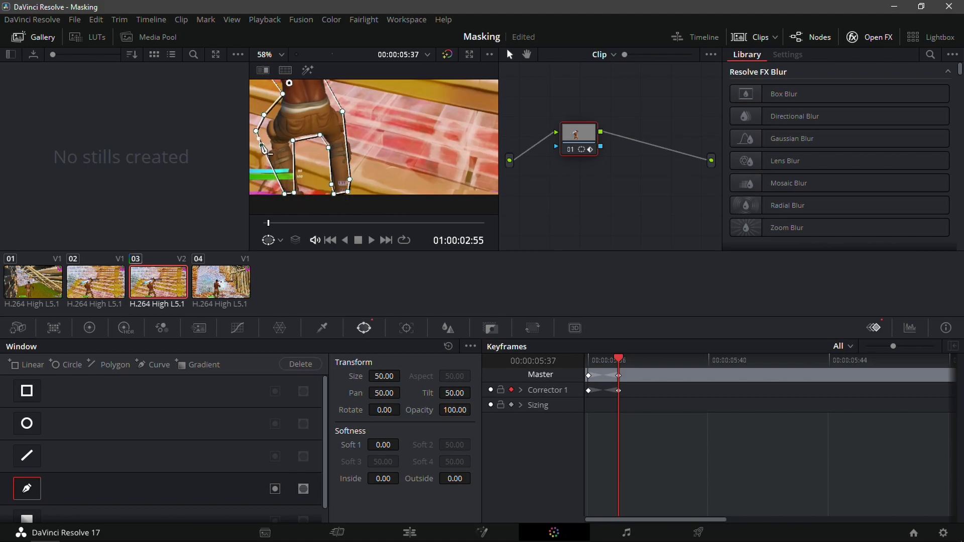
pyautogui.click(259, 142)
pyautogui.moveTo(262, 149); pyautogui.dragTo(267, 149)
# Adjust the mask along the left side of the torso at 00:00:05:37, and scrub the keyframes to compare the mask across frames.
pyautogui.scroll(2, 274, 114)
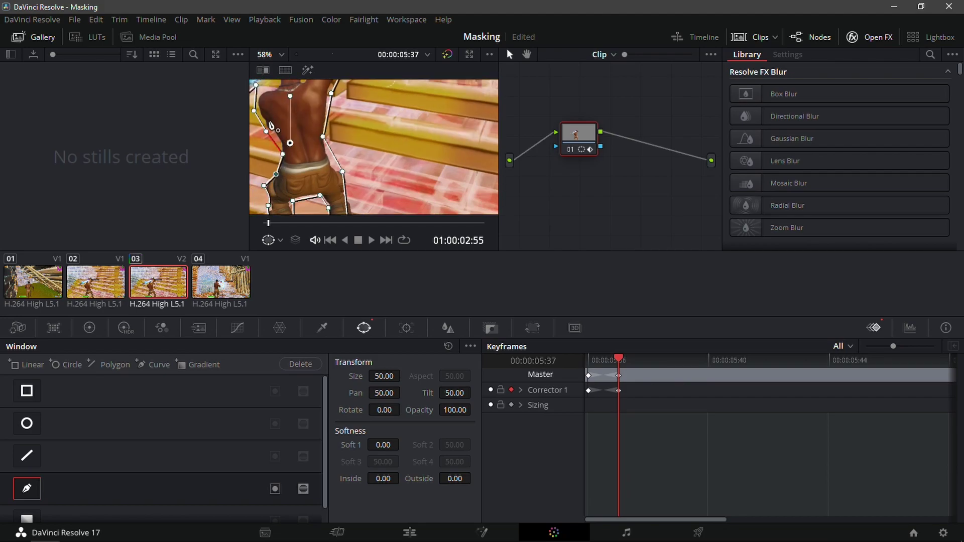
pyautogui.moveTo(267, 132); pyautogui.dragTo(281, 173)
pyautogui.scroll(-2, 279, 144)
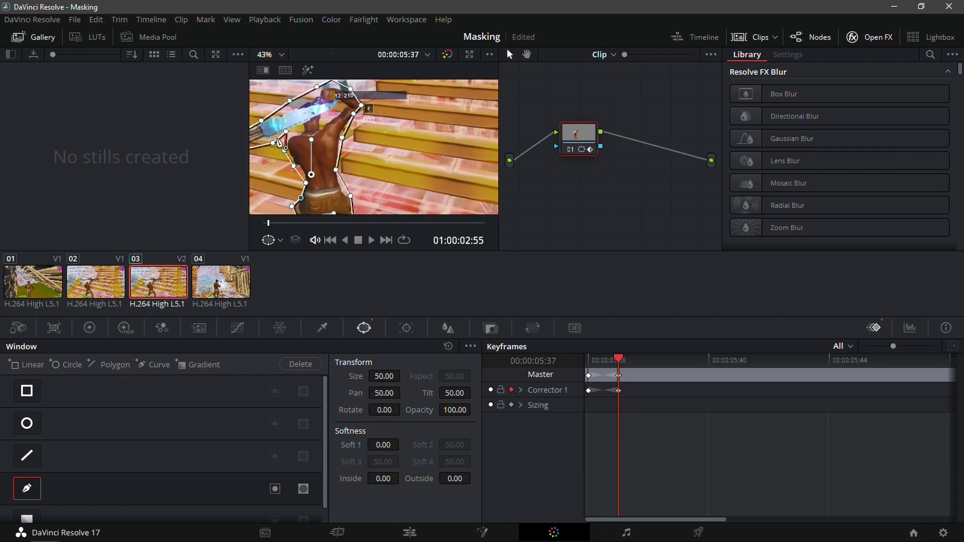
pyautogui.scroll(-1, 260, 129)
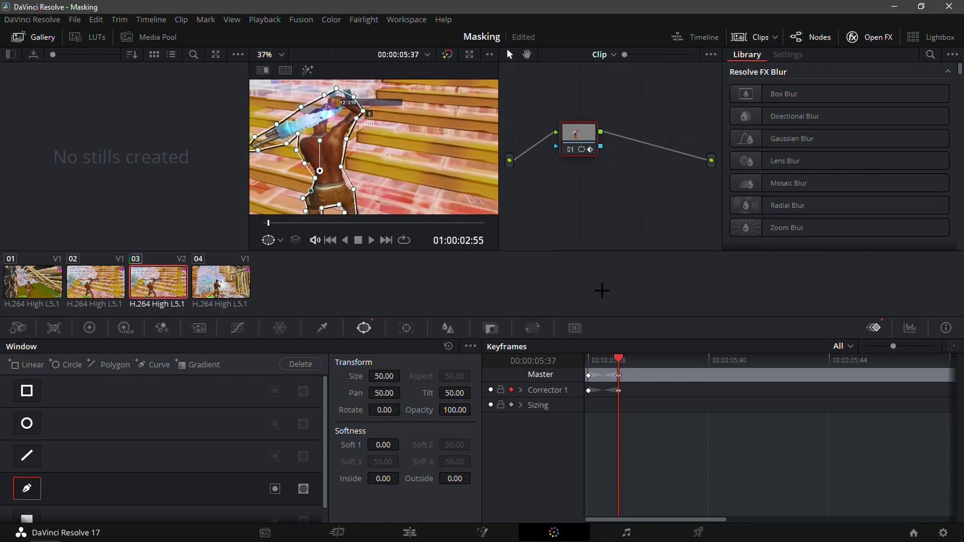
pyautogui.moveTo(595, 360); pyautogui.dragTo(601, 355)
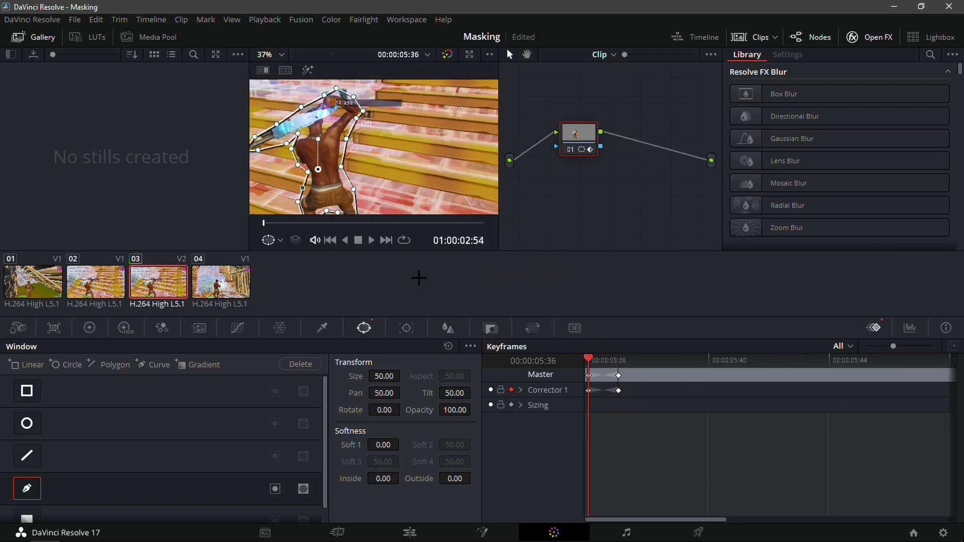
pyautogui.moveTo(616, 359); pyautogui.dragTo(957, 386)
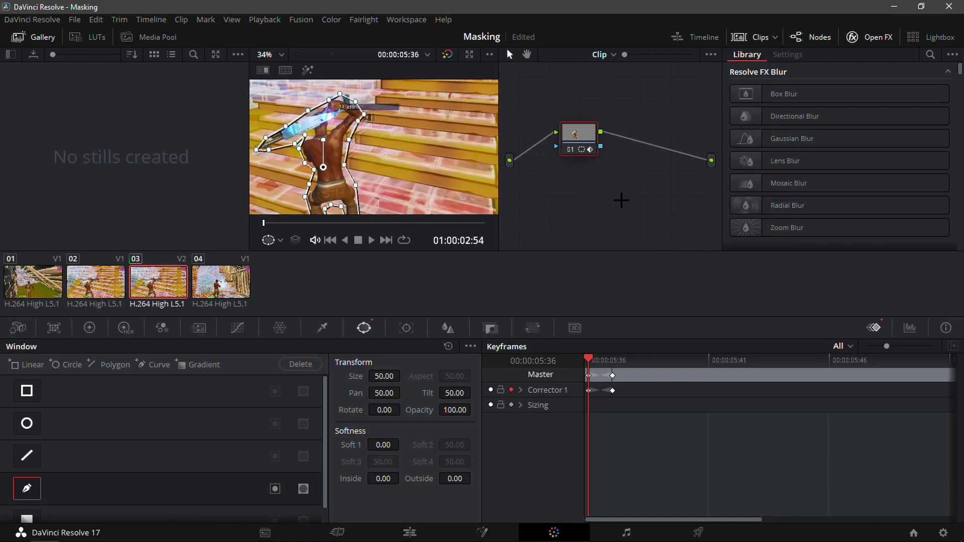
# Add an alpha output to the node graph and connect the corrector node's alpha output to it.
pyautogui.rightClick(620, 199)
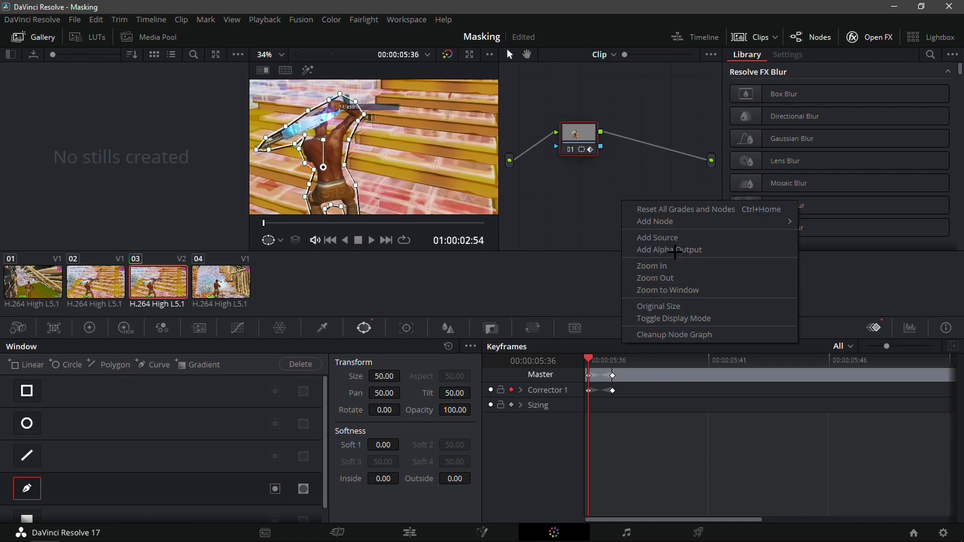
pyautogui.click(675, 255)
pyautogui.moveTo(601, 146); pyautogui.dragTo(714, 184)
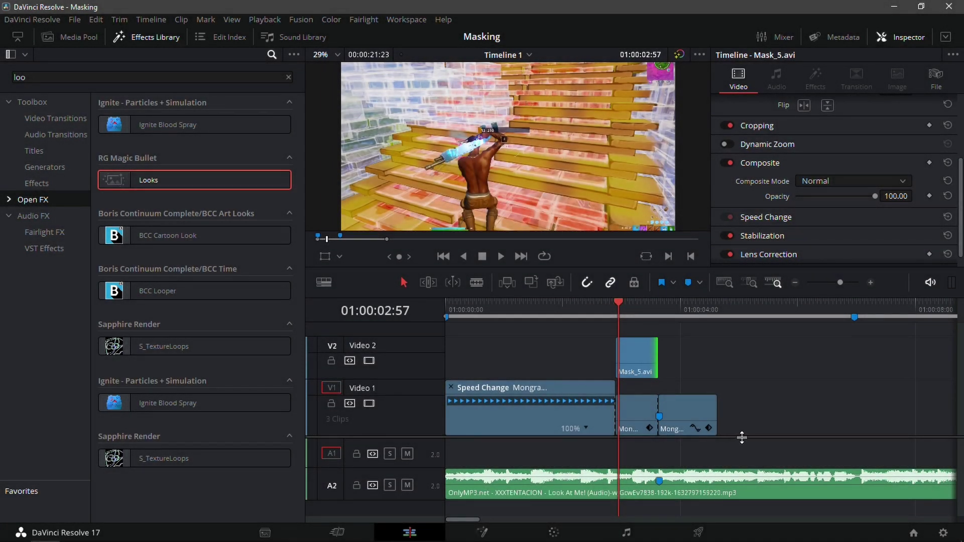
# Scrub through the Mask_5.avi clip on V2 to check it, and return to its first frame at 01:00:02:54.
pyautogui.moveTo(741, 437); pyautogui.dragTo(742, 450)
pyautogui.moveTo(618, 344)
pyautogui.mouseDown()
pyautogui.moveTo(645, 345)
pyautogui.moveTo(637, 345)
pyautogui.mouseUp()
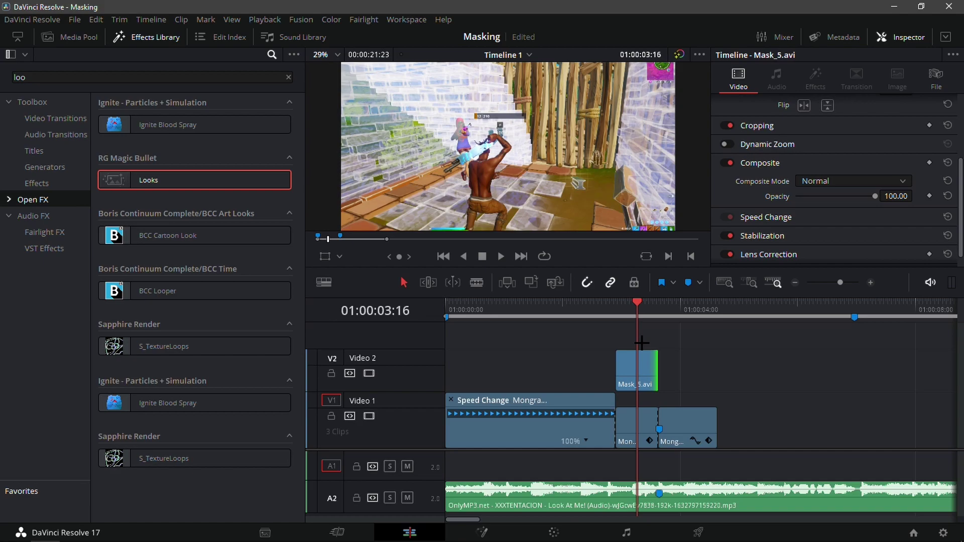
pyautogui.scroll(-2, 556, 150)
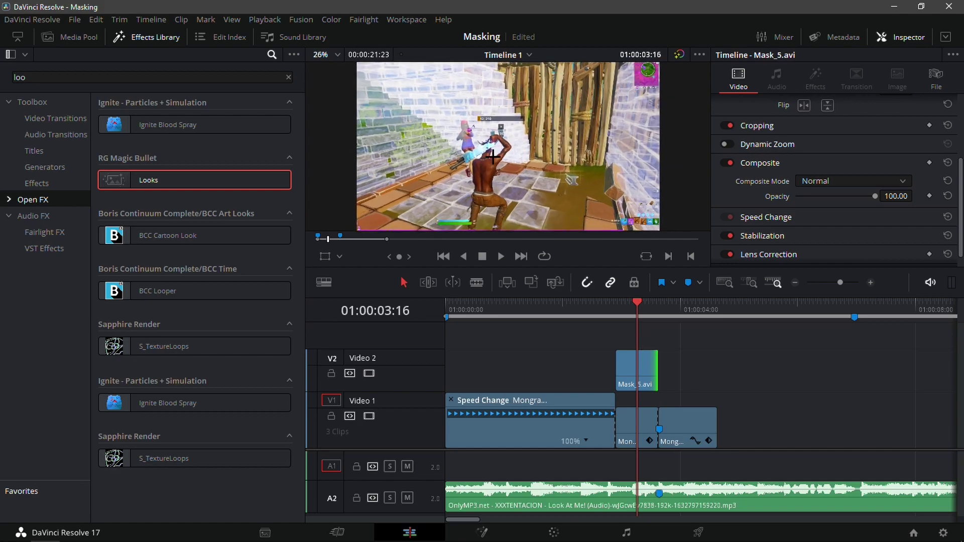
pyautogui.moveTo(622, 330)
pyautogui.mouseDown()
pyautogui.moveTo(630, 329)
pyautogui.moveTo(617, 328)
pyautogui.mouseUp()
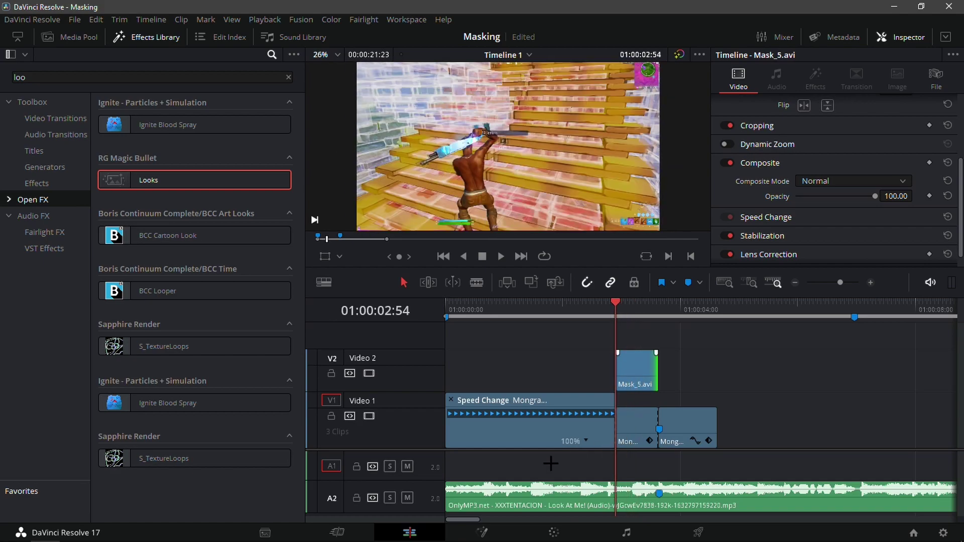
# Open the Mask_5.avi clip on the Fusion page with its MediaIn1 and MediaOut1 nodes in view.
pyautogui.click(494, 528)
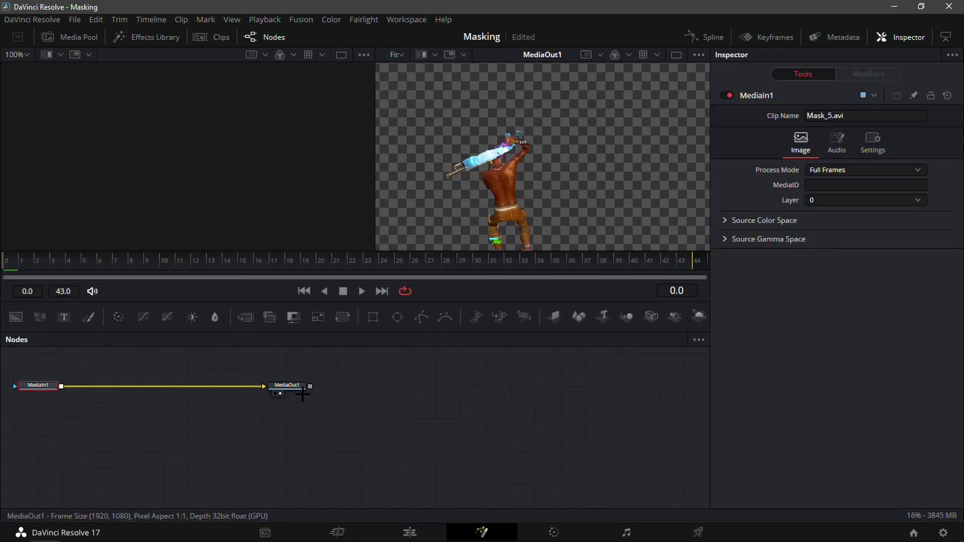
pyautogui.scroll(3, 358, 410)
pyautogui.scroll(-2, 467, 408)
pyautogui.moveTo(685, 402); pyautogui.dragTo(652, 394)
# Bring the bcgmdcc.setting preset from C:\SBR7\Best Skin Glow In Davinci in File Explorer into the Fusion node graph.
pyautogui.click(192, 537)
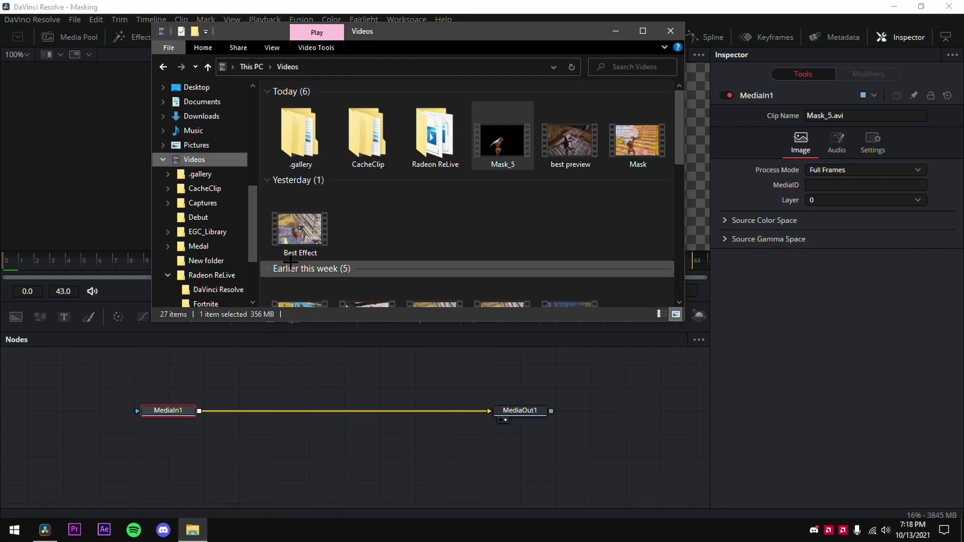
pyautogui.scroll(-3, 220, 226)
pyautogui.scroll(1, 211, 201)
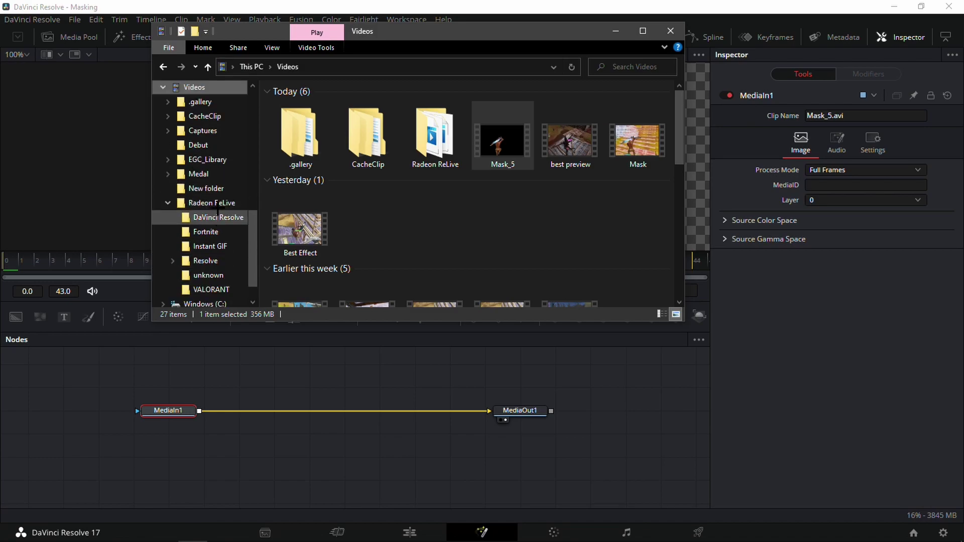
pyautogui.scroll(-1, 201, 241)
pyautogui.click(205, 275)
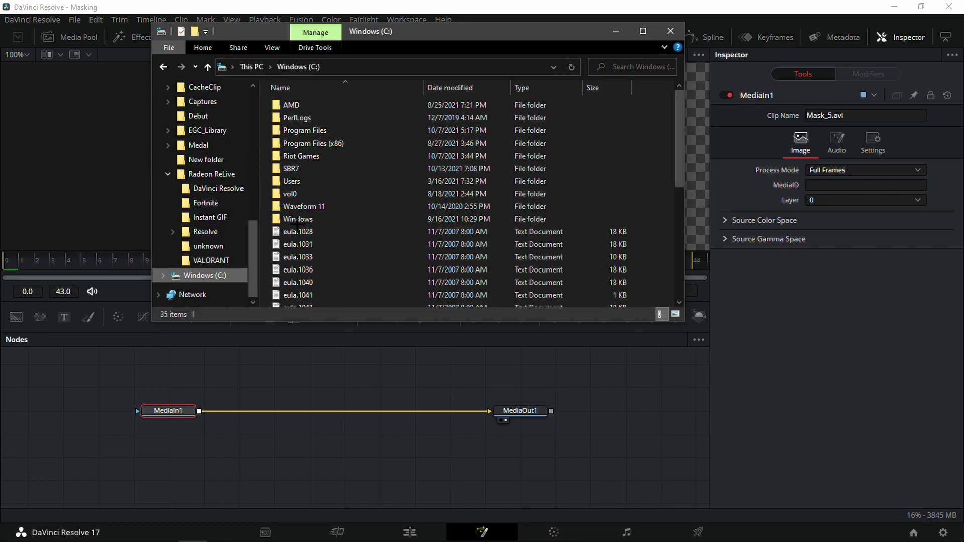
pyautogui.doubleClick(304, 168)
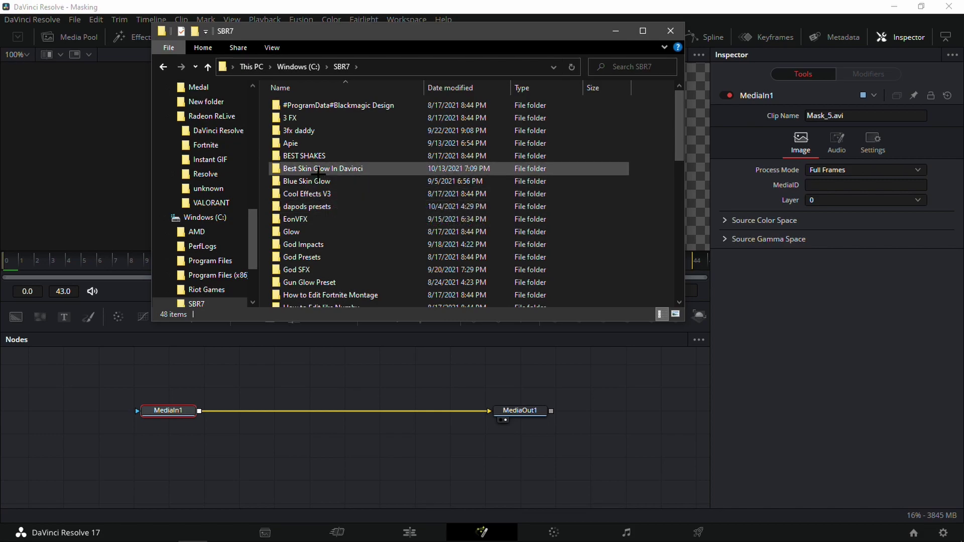
pyautogui.doubleClick(319, 169)
pyautogui.moveTo(301, 119); pyautogui.dragTo(308, 442)
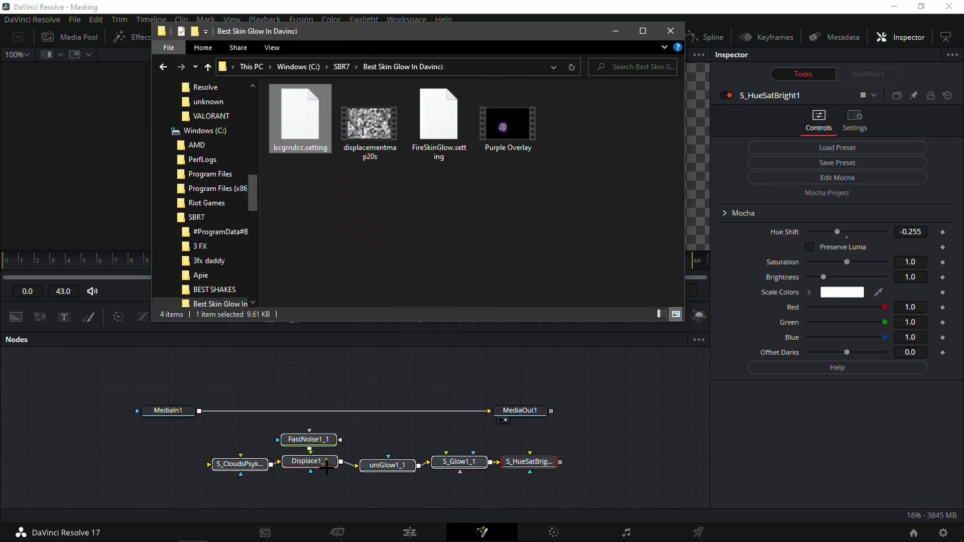
# Wire the preset chain between MediaIn1 and MediaOut1, feeding S_CloudsPsyko1_1 from MediaIn1 and MediaOut1 from S_HueSatBright1.
pyautogui.click(373, 486)
pyautogui.moveTo(412, 468); pyautogui.dragTo(393, 464)
pyautogui.moveTo(472, 411); pyautogui.dragTo(210, 460)
pyautogui.moveTo(542, 458); pyautogui.dragTo(520, 414)
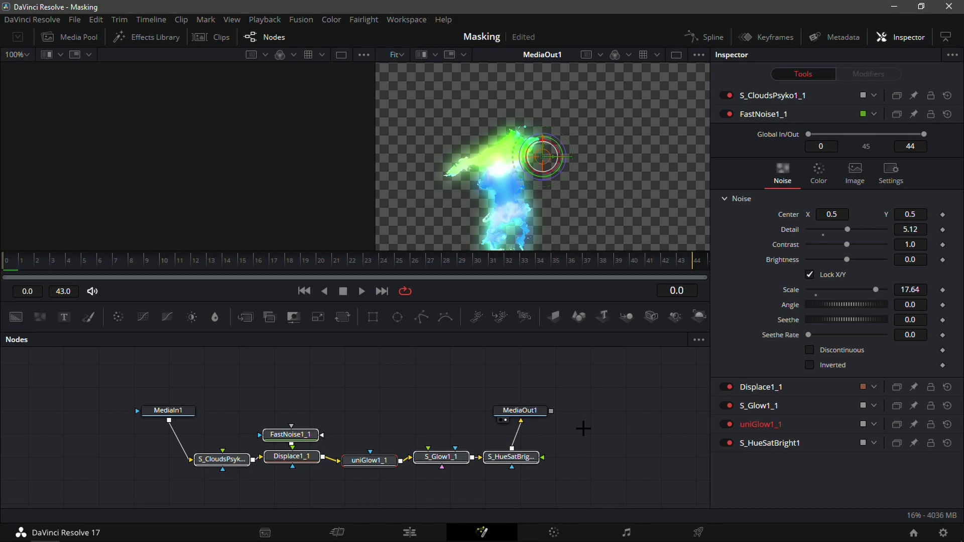
# Set the Hue Shift of S_HueSatBright1 to 0.101.
pyautogui.click(527, 457)
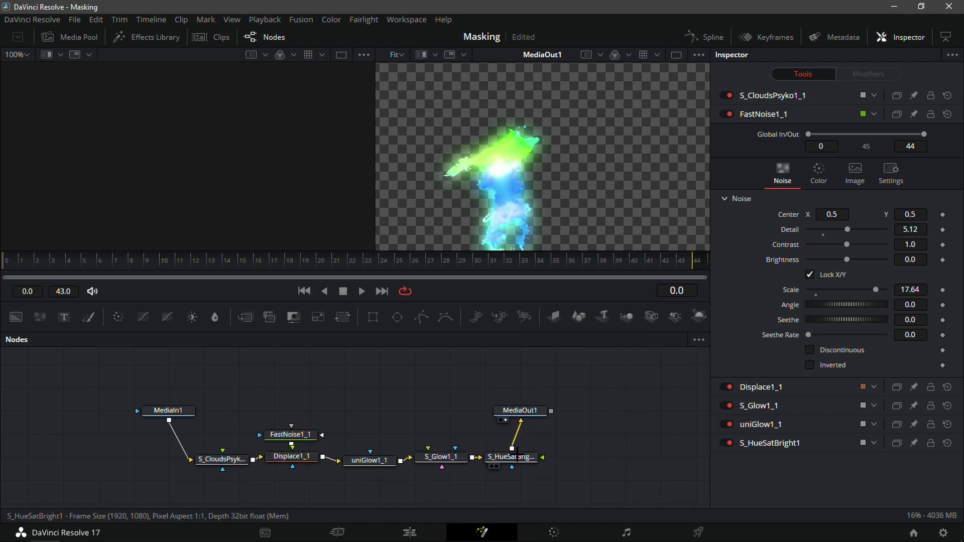
pyautogui.click(513, 457)
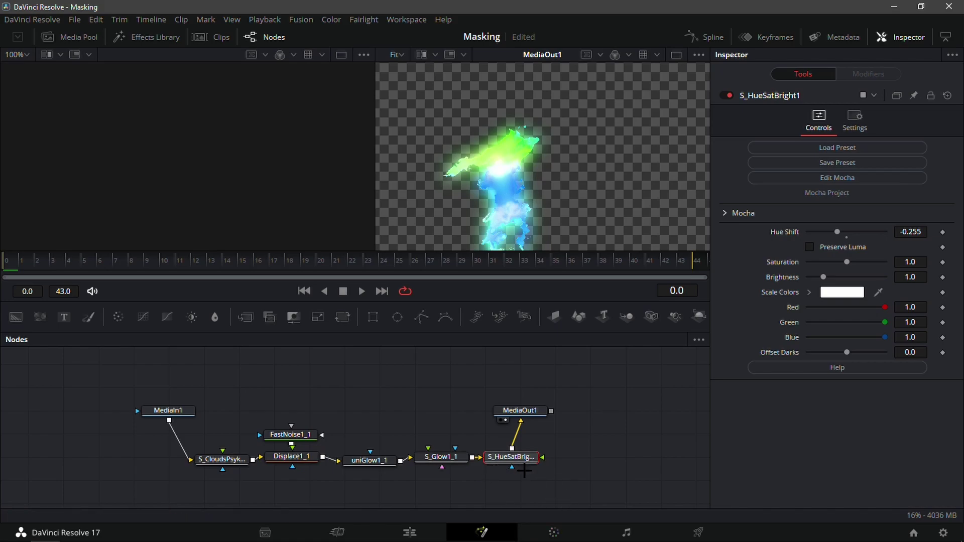
pyautogui.moveTo(836, 232); pyautogui.dragTo(863, 232)
pyautogui.moveTo(939, 232)
pyautogui.mouseDown()
pyautogui.moveTo(903, 232)
pyautogui.moveTo(921, 232)
pyautogui.mouseUp()
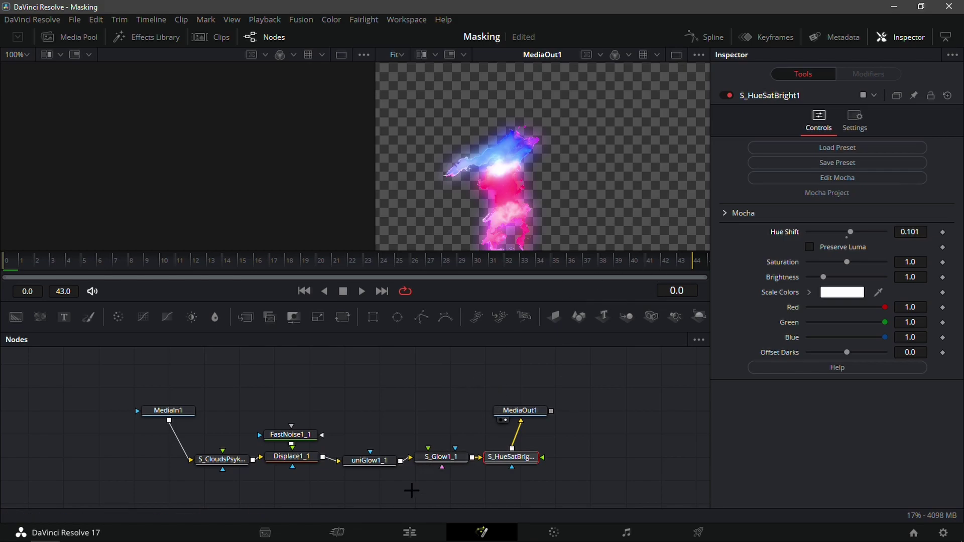
# Check the glow on the Edit page timeline up to 01:00:03:13, and duplicate the Mask_5.avi clip onto the track above V2.
pyautogui.click(410, 532)
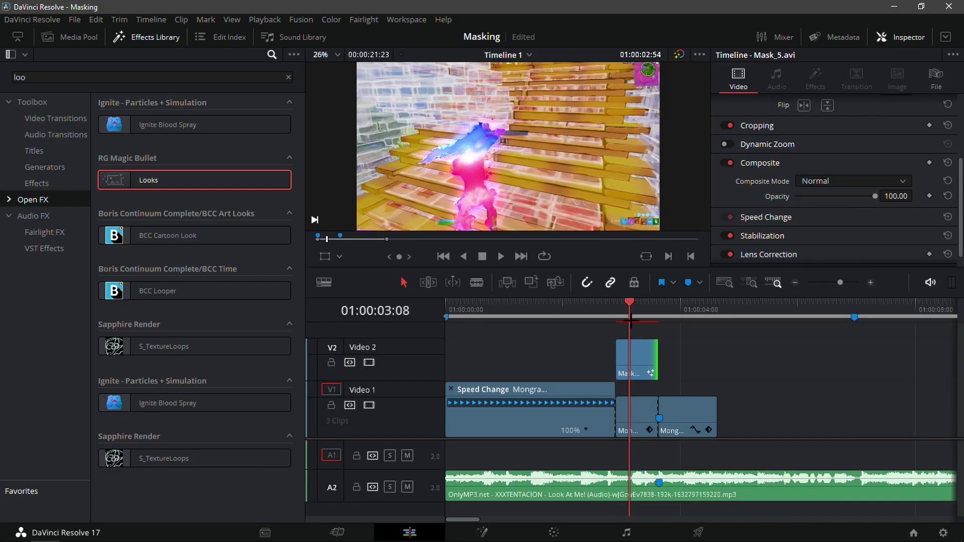
pyautogui.moveTo(626, 320); pyautogui.dragTo(634, 319)
pyautogui.click(631, 355)
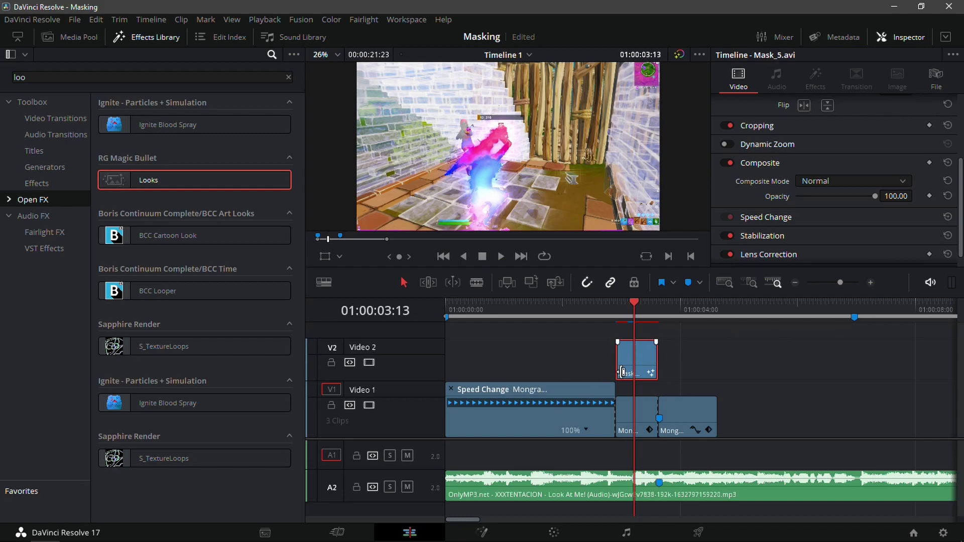
pyautogui.moveTo(628, 329); pyautogui.dragTo(634, 328)
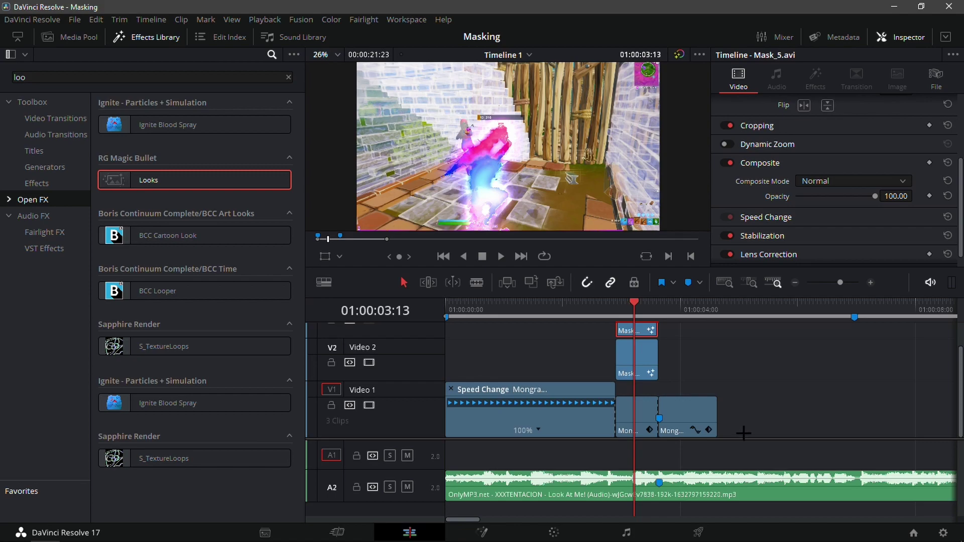
pyautogui.moveTo(740, 439); pyautogui.dragTo(723, 447)
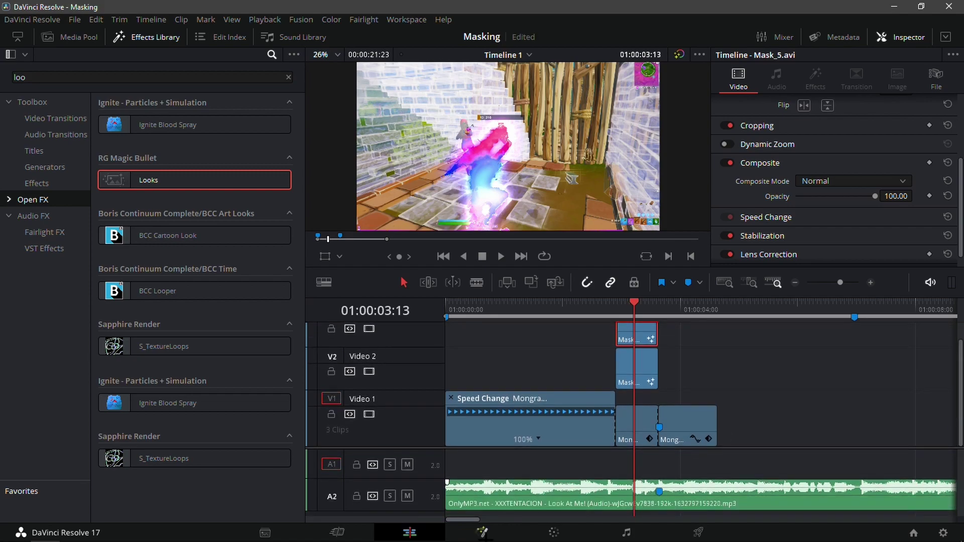
# Open the upper Mask_5.avi copy in Fusion and replace its glow nodes with the FireSkinGlow.setting preset from File Explorer.
pyautogui.click(509, 508)
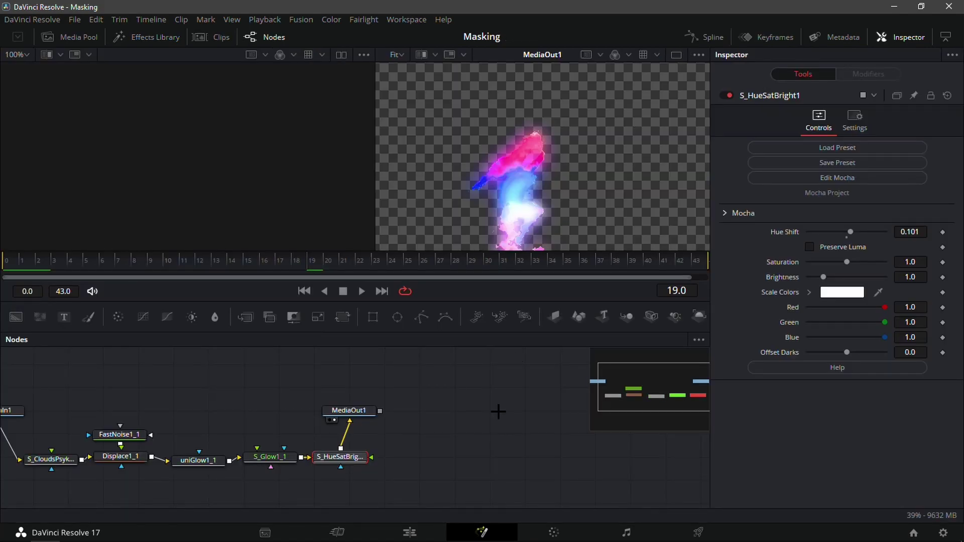
pyautogui.moveTo(413, 498); pyautogui.dragTo(37, 444)
pyautogui.press('Delete')
pyautogui.click(192, 530)
pyautogui.moveTo(438, 123); pyautogui.dragTo(190, 443)
# Wire the fire glow chain from MediaIn1 through S_EdgeColorize to S_HueSatBright1 and MediaOut1, and delete the Displace1 node.
pyautogui.click(342, 480)
pyautogui.moveTo(411, 452); pyautogui.dragTo(294, 459)
pyautogui.moveTo(359, 409); pyautogui.dragTo(88, 439)
pyautogui.click(373, 426)
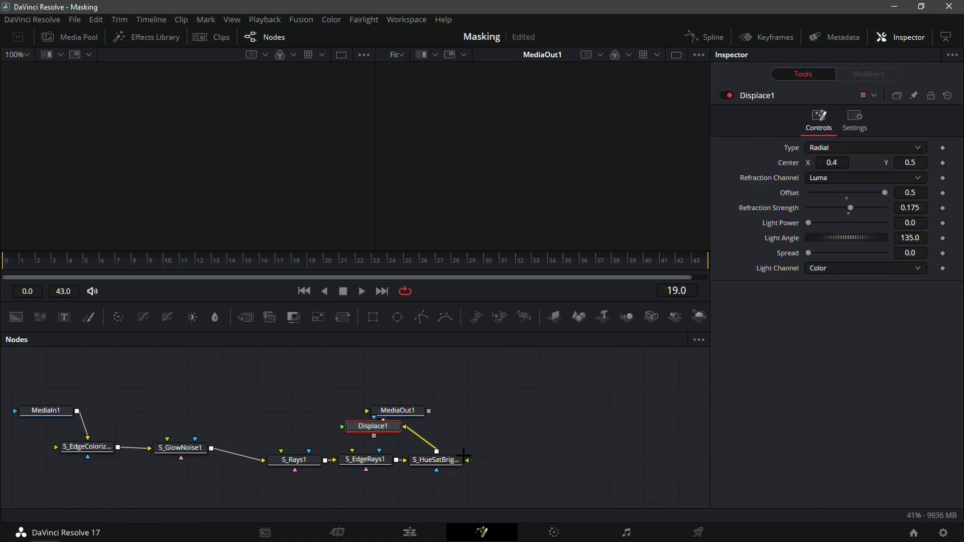
pyautogui.press('Delete')
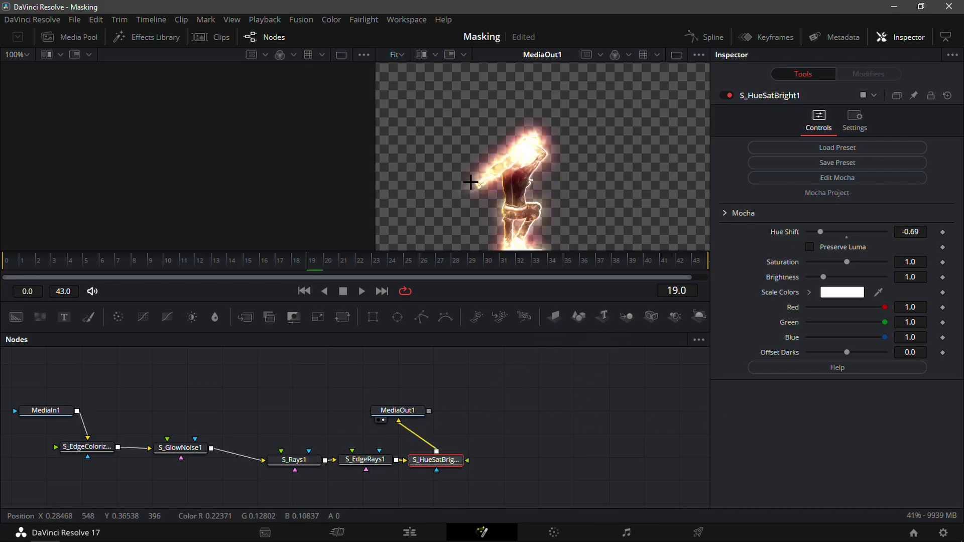
# Set the Brightness of S_GlowNoise1 to 1.7 and reposition the MediaOut1 node above S_HueSatBright1.
pyautogui.click(181, 448)
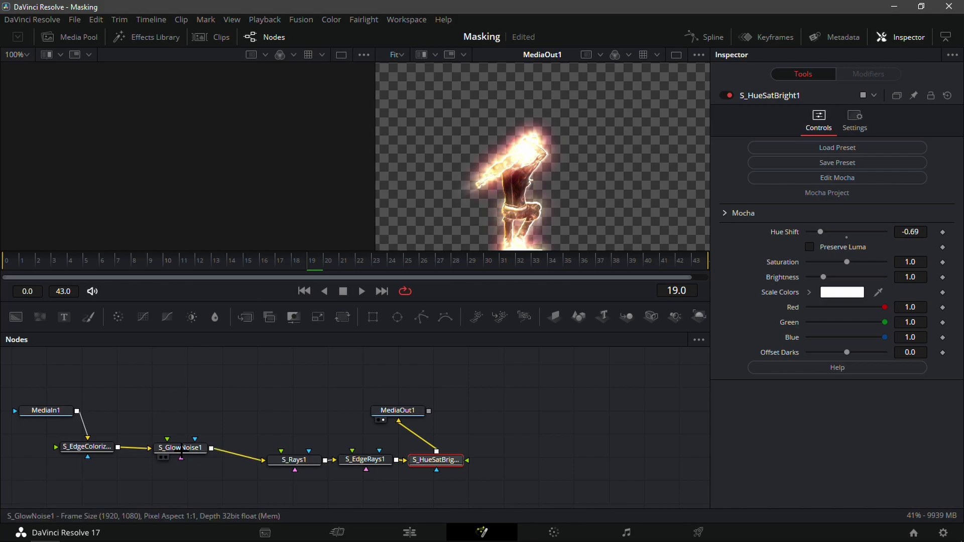
pyautogui.click(921, 234)
pyautogui.write('1.7')
pyautogui.press('Return')
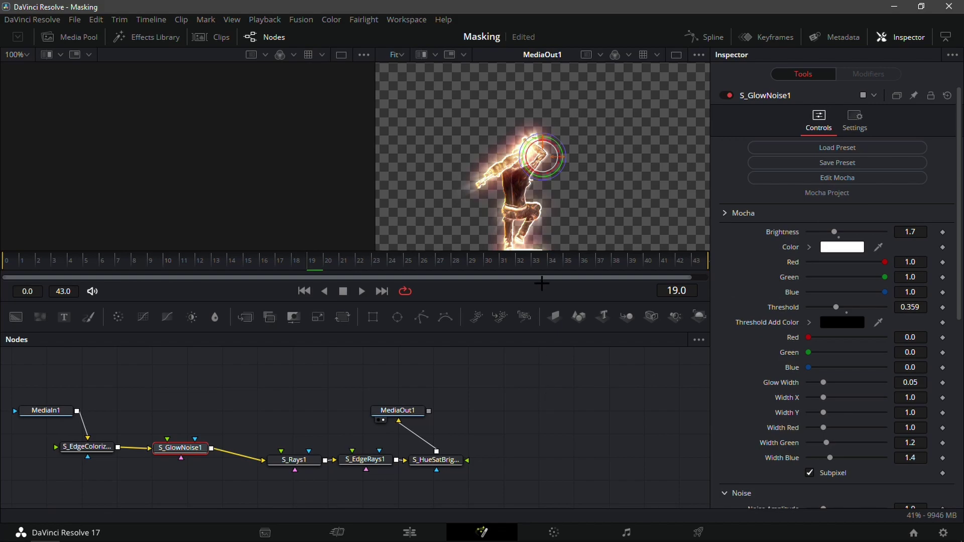
pyautogui.moveTo(410, 402); pyautogui.dragTo(471, 383)
# Set the Hue Shift of S_HueSatBright1 to -0.758 and return to the Edit page.
pyautogui.click(435, 460)
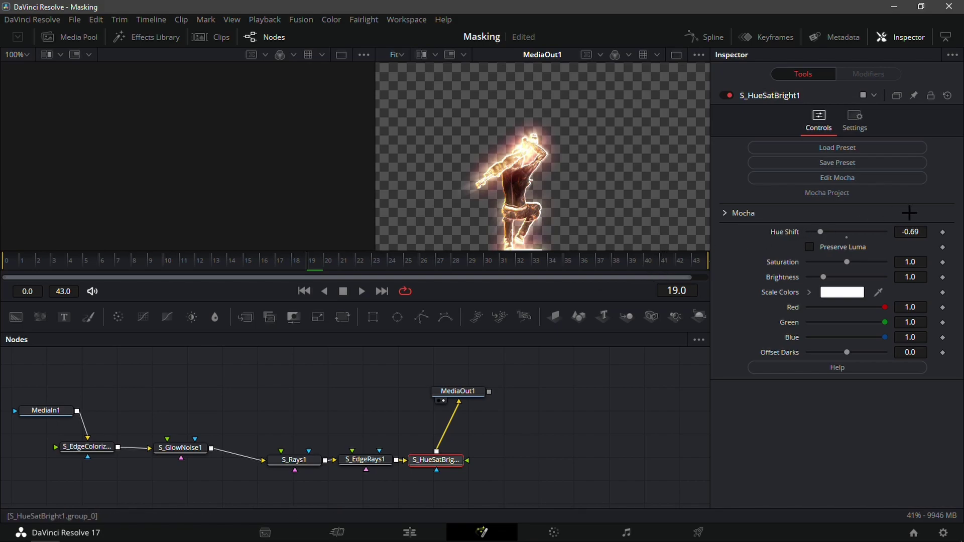
pyautogui.moveTo(910, 235); pyautogui.dragTo(942, 235)
pyautogui.scroll(-6, 910, 231)
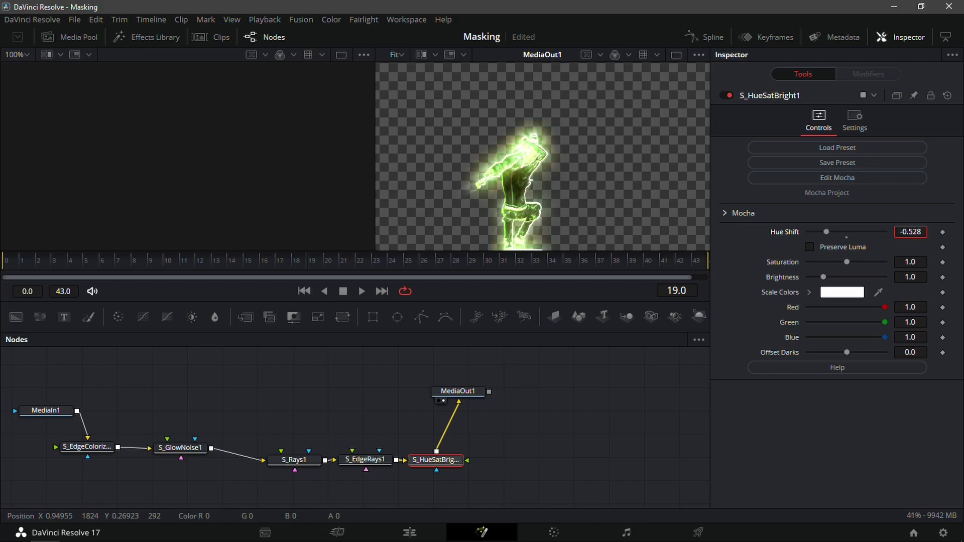
pyautogui.scroll(4, 910, 232)
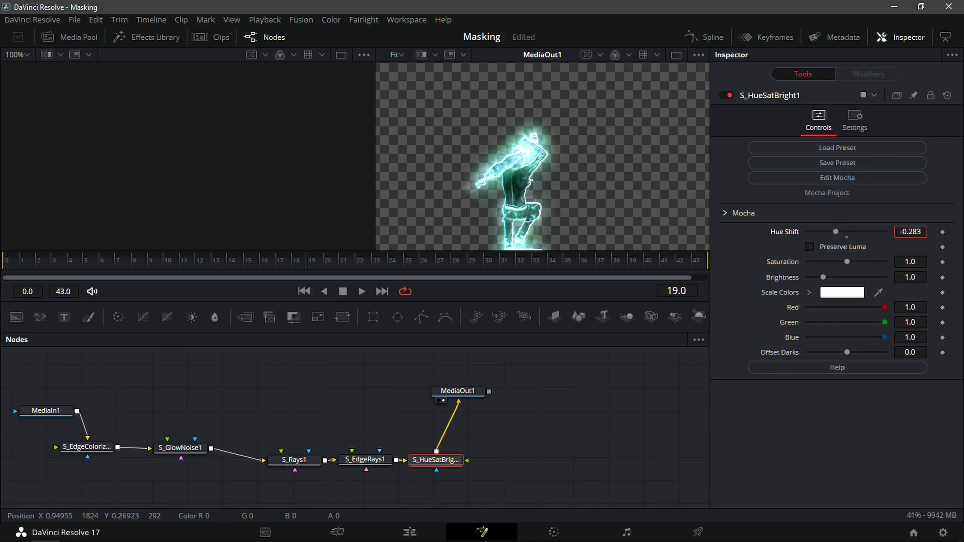
pyautogui.scroll(-2, 910, 231)
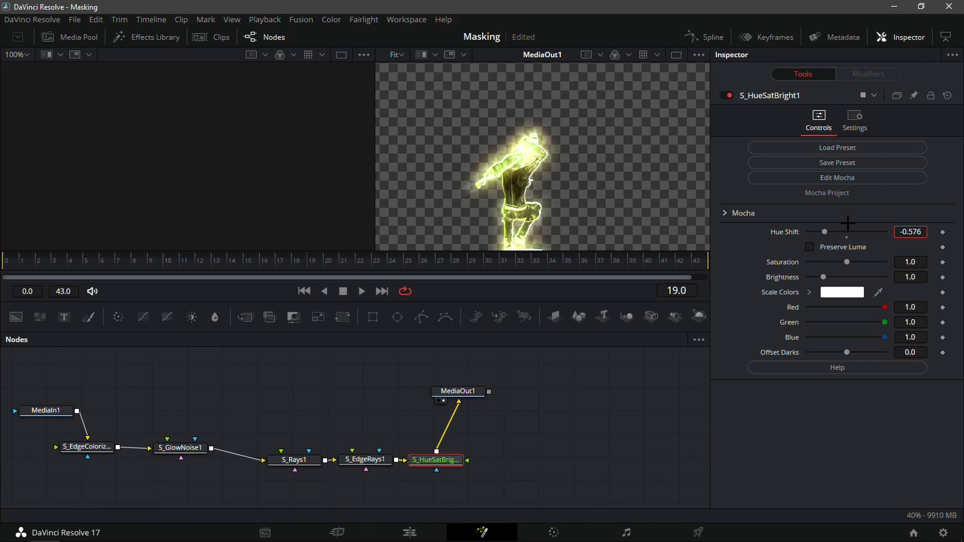
pyautogui.scroll(10, 908, 236)
pyautogui.moveTo(910, 232); pyautogui.dragTo(908, 246)
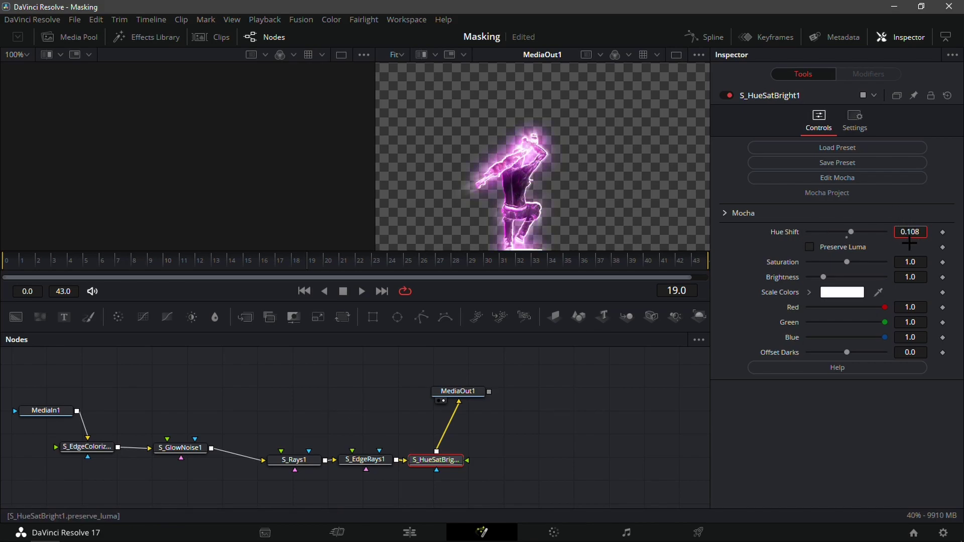
pyautogui.scroll(-2, 910, 232)
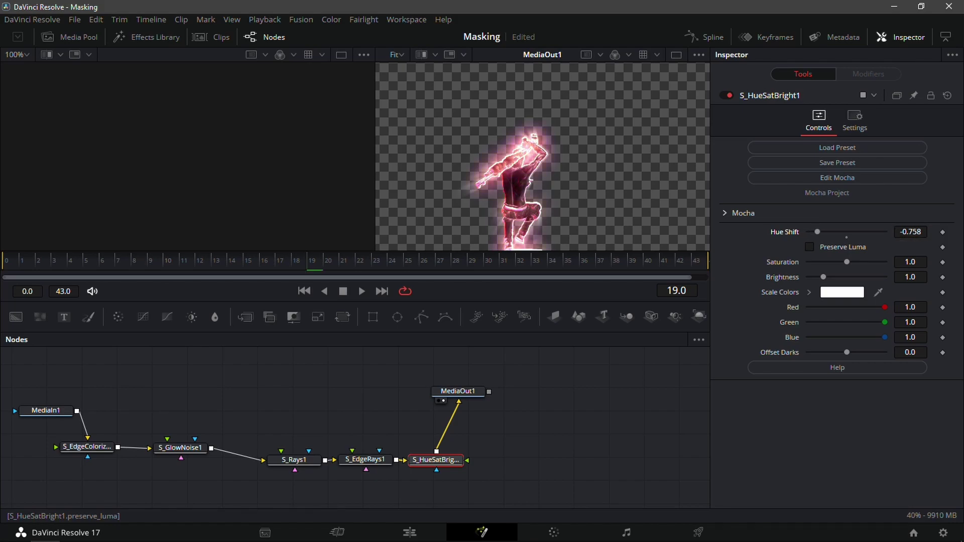
pyautogui.press('super')
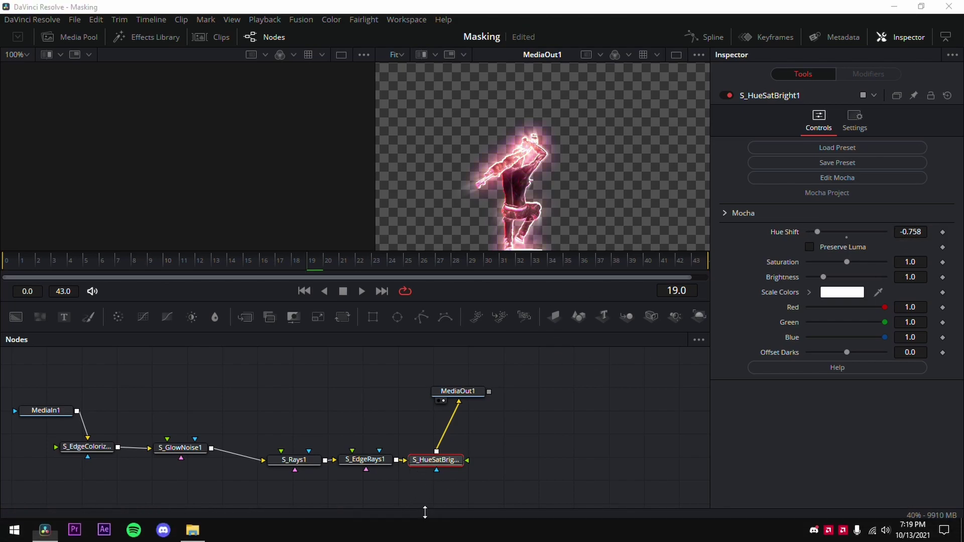
pyautogui.click(417, 532)
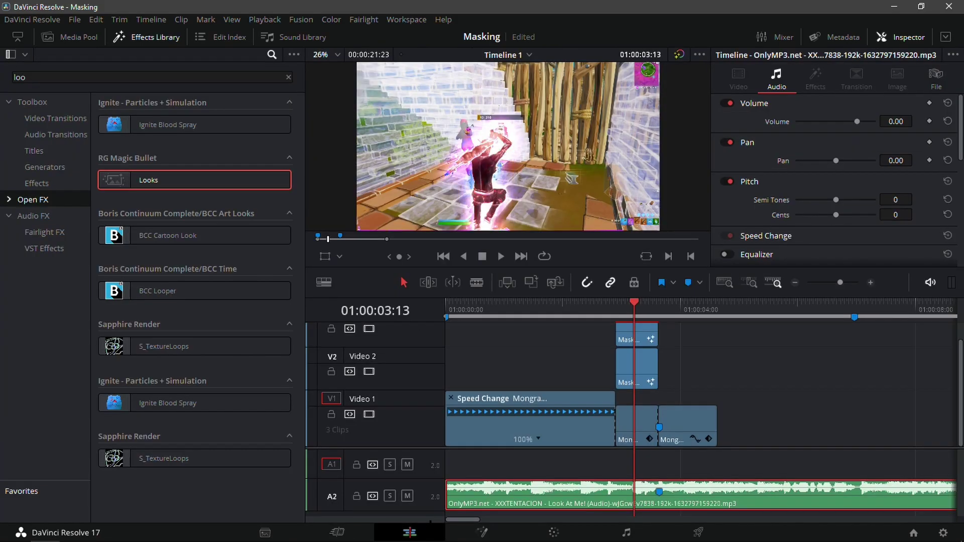
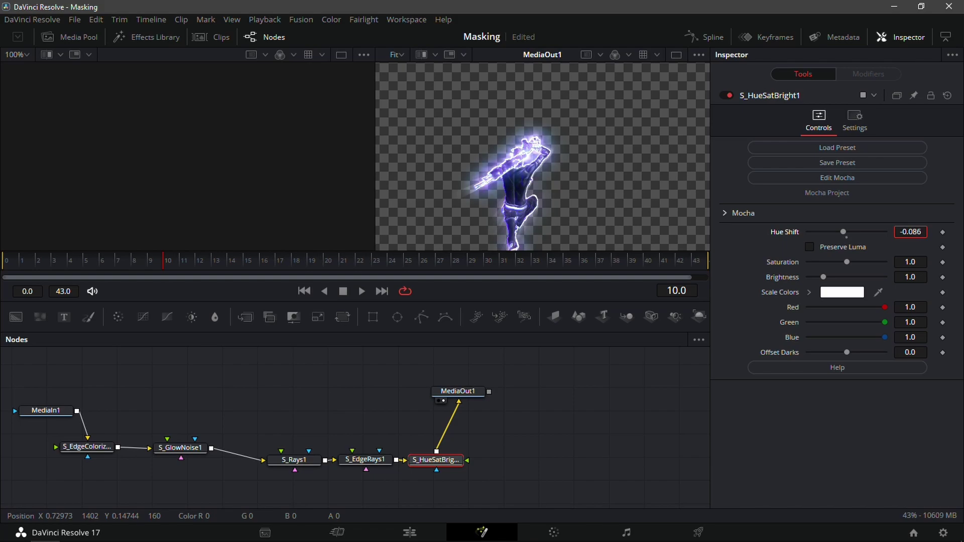
# Set the Hue Shift of S_HueSatBright1 to -0.077 and check the glow on the Edit page before reopening Fusion.
pyautogui.moveTo(843, 232); pyautogui.dragTo(849, 231)
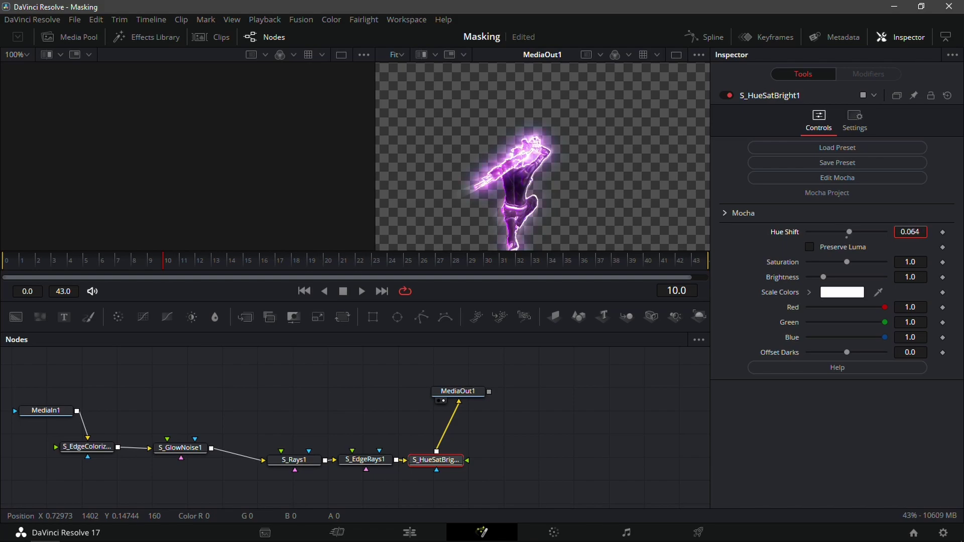
pyautogui.click(409, 532)
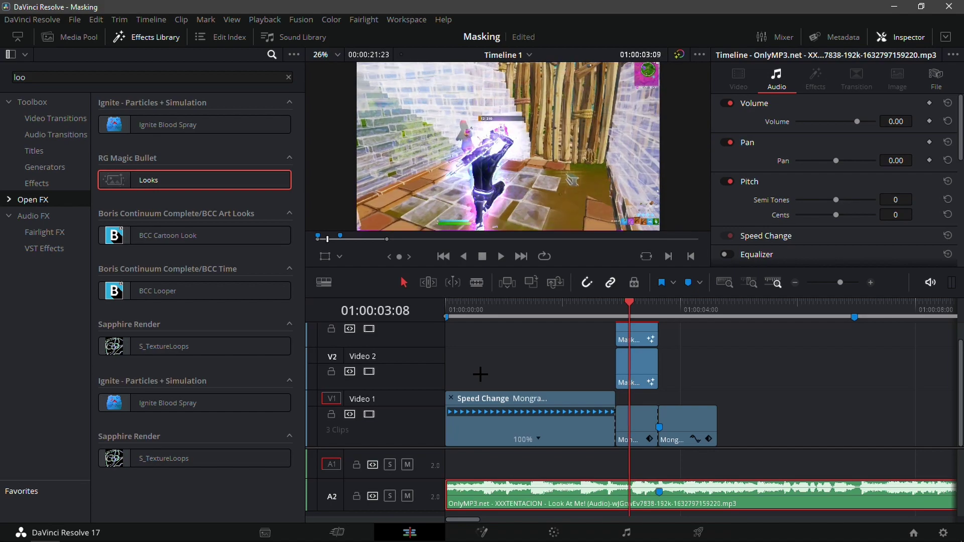
pyautogui.click(482, 532)
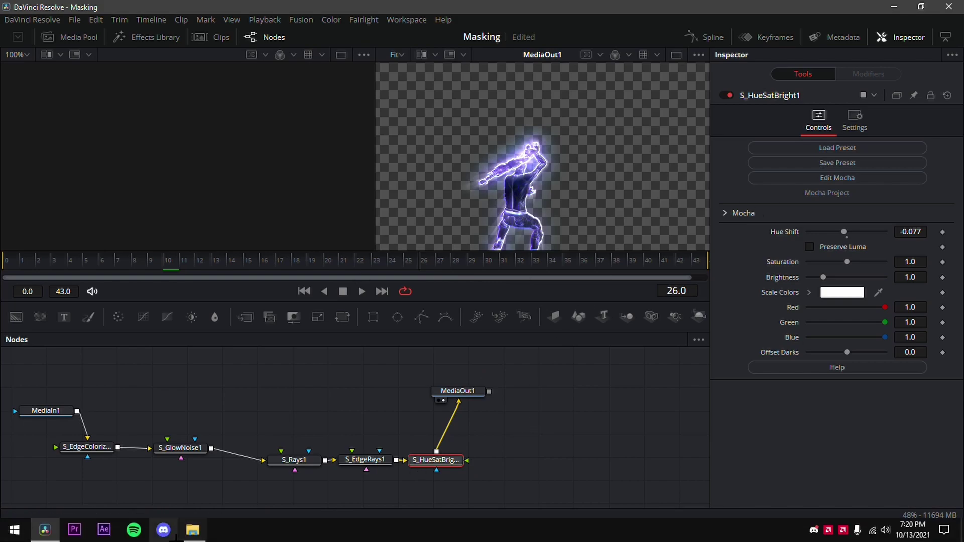
# Bring displacementmap20s from File Explorer into the node graph and add a Displace node.
pyautogui.click(181, 532)
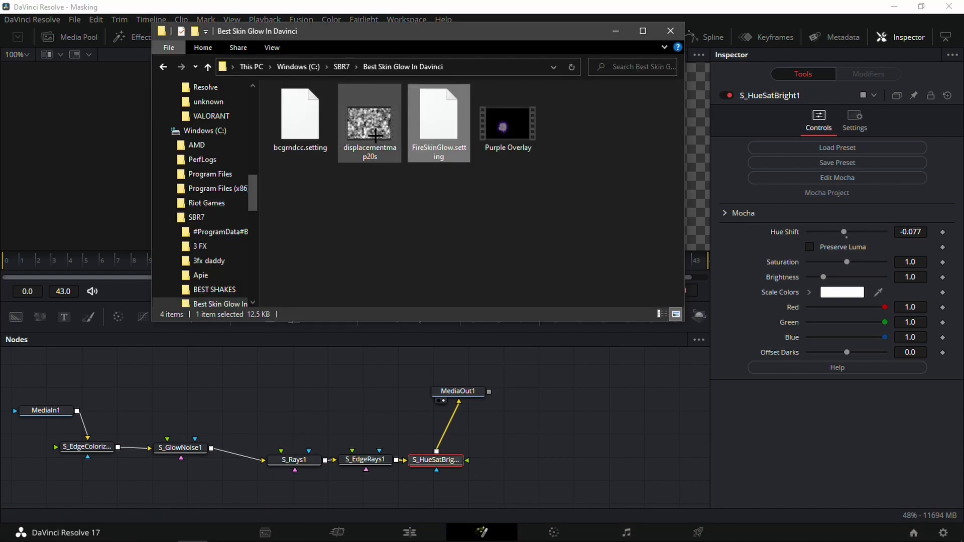
pyautogui.moveTo(371, 131); pyautogui.dragTo(384, 415)
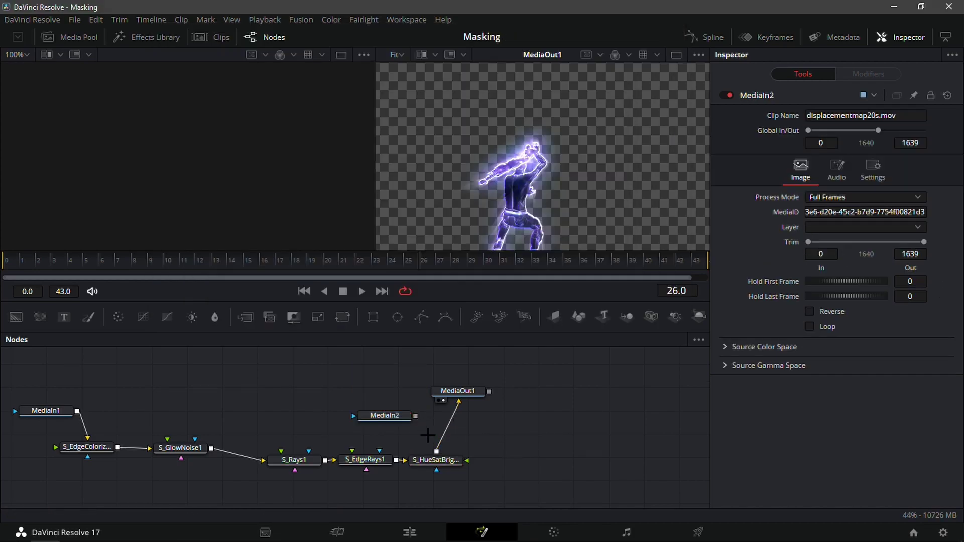
pyautogui.hotkey('shift', 'space')
pyautogui.write('s_blurmo')
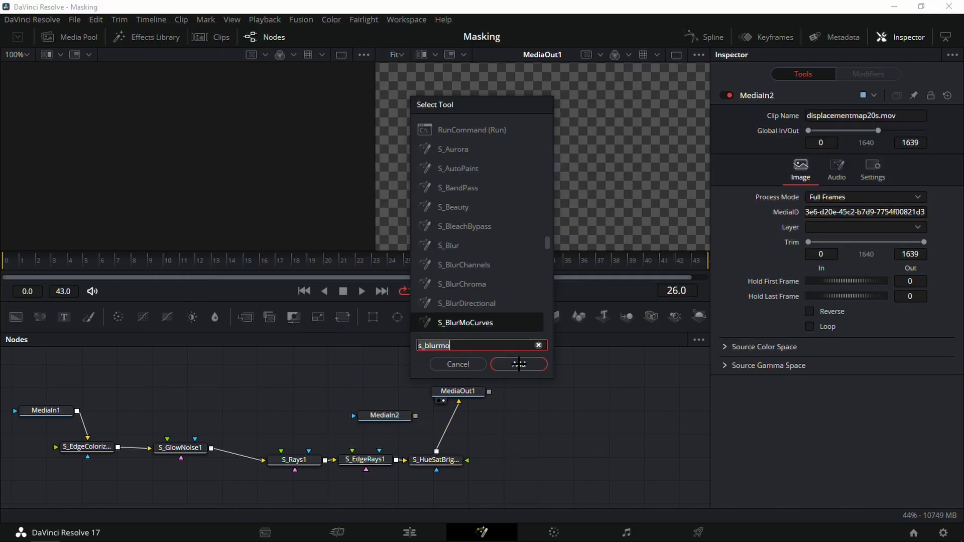
pyautogui.press('BackSpace')
pyautogui.press('BackSpace')
pyautogui.press('BackSpace')
pyautogui.press('BackSpace')
pyautogui.press('BackSpace')
pyautogui.press('BackSpace')
pyautogui.press('BackSpace')
pyautogui.press('BackSpace')
pyautogui.write('displace')
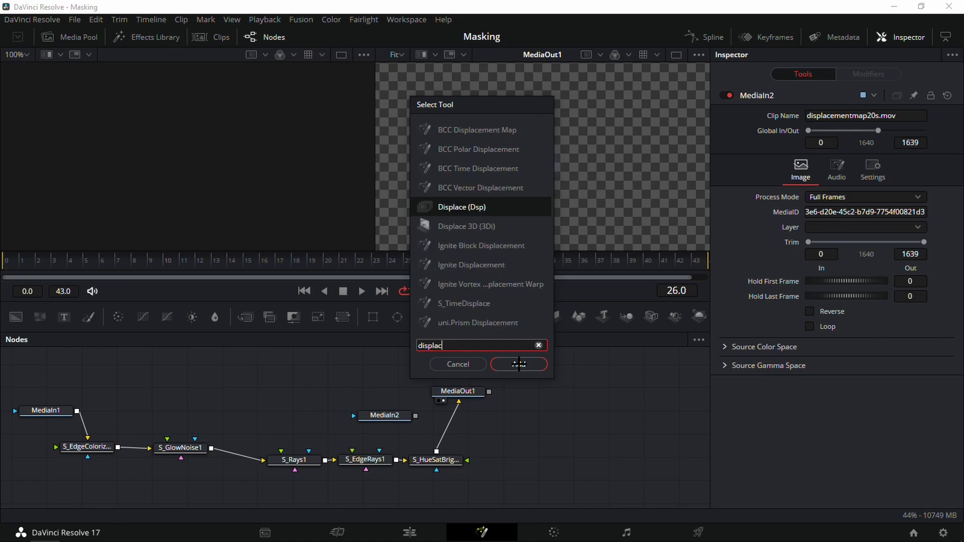
pyautogui.press('Return')
# Insert Displace1 between S_HueSatBright1 and MediaOut1, and feed MediaIn2 into it as the displacement source.
pyautogui.moveTo(475, 451); pyautogui.dragTo(451, 430)
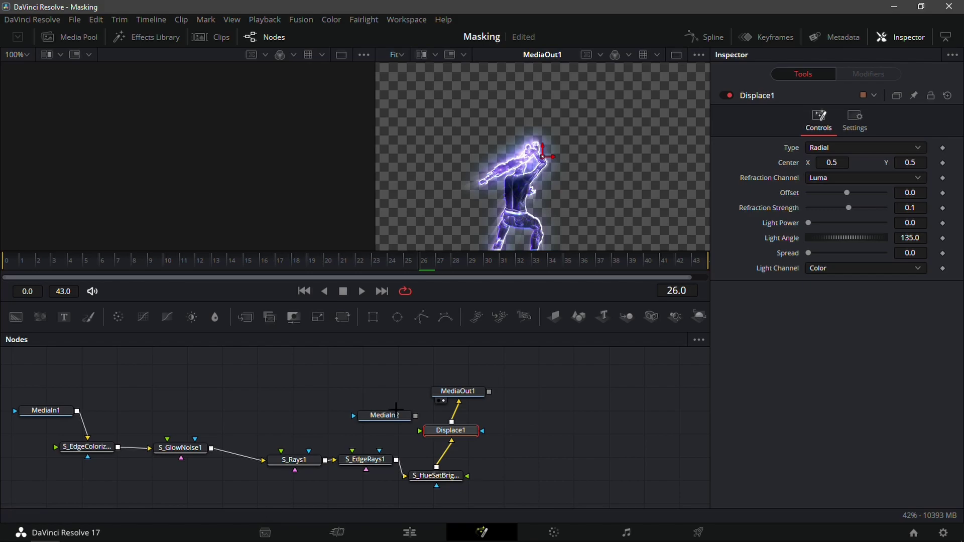
pyautogui.moveTo(395, 409); pyautogui.dragTo(322, 372)
pyautogui.moveTo(384, 416)
pyautogui.mouseDown()
pyautogui.moveTo(325, 367)
pyautogui.moveTo(450, 430)
pyautogui.mouseUp()
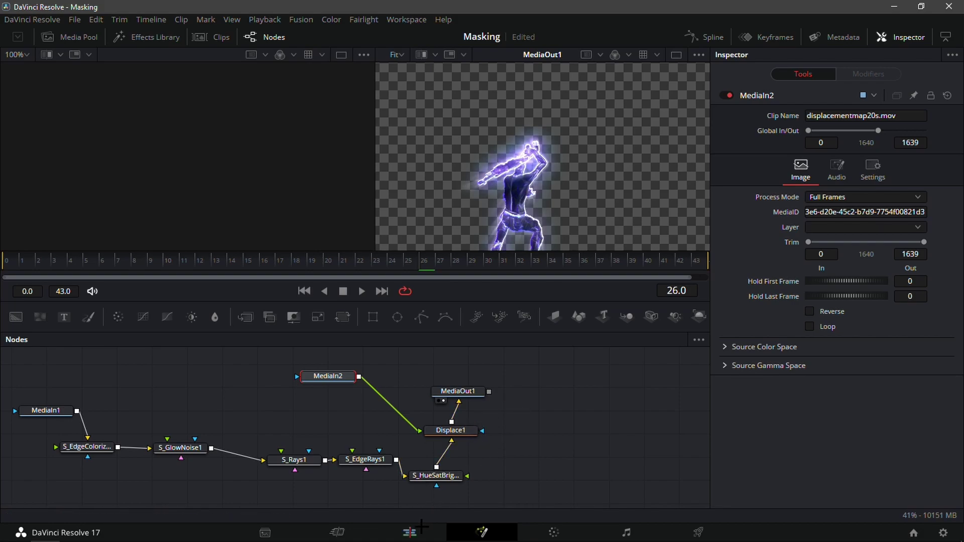
# Set the Hue Shift of S_HueSatBright1 to -0.647 and return to the Edit page.
pyautogui.click(435, 476)
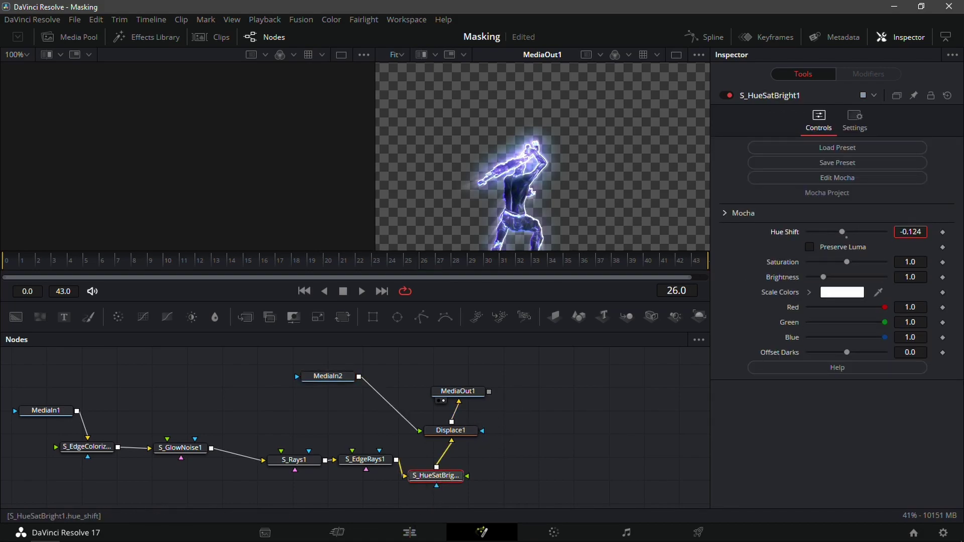
pyautogui.moveTo(842, 232); pyautogui.dragTo(822, 232)
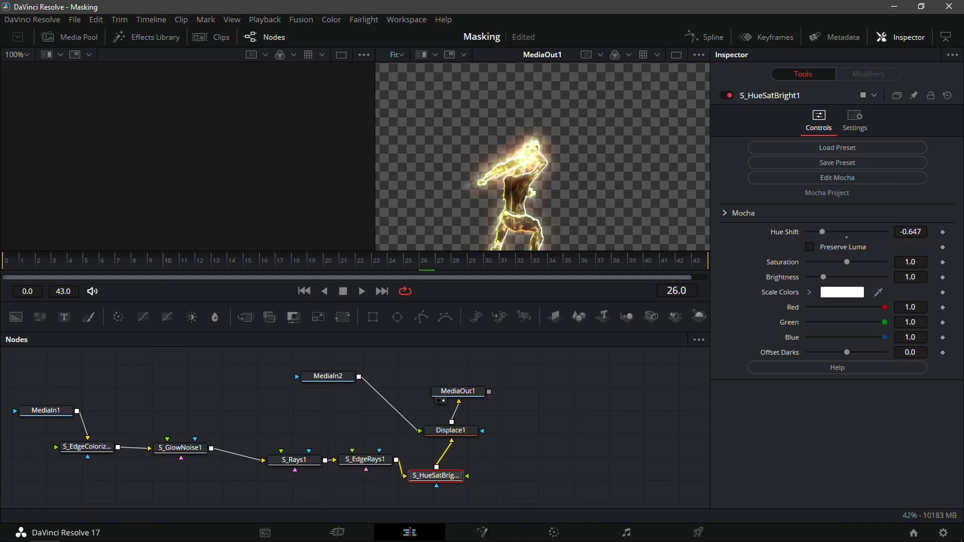
pyautogui.click(409, 532)
# Open the Mask_5.avi clip on Video 2 in Fusion and adjust the Hue Shift of its glow.
pyautogui.click(634, 366)
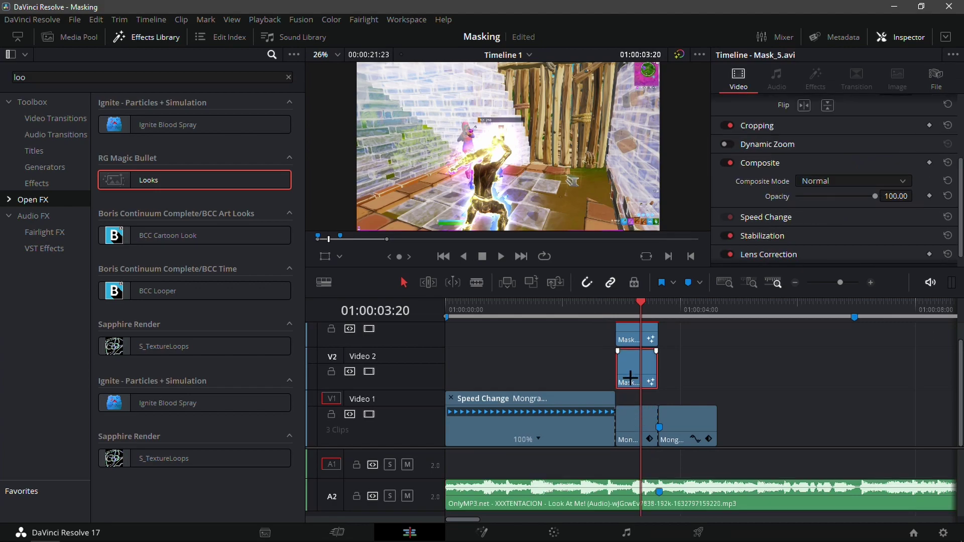
pyautogui.rightClick(634, 367)
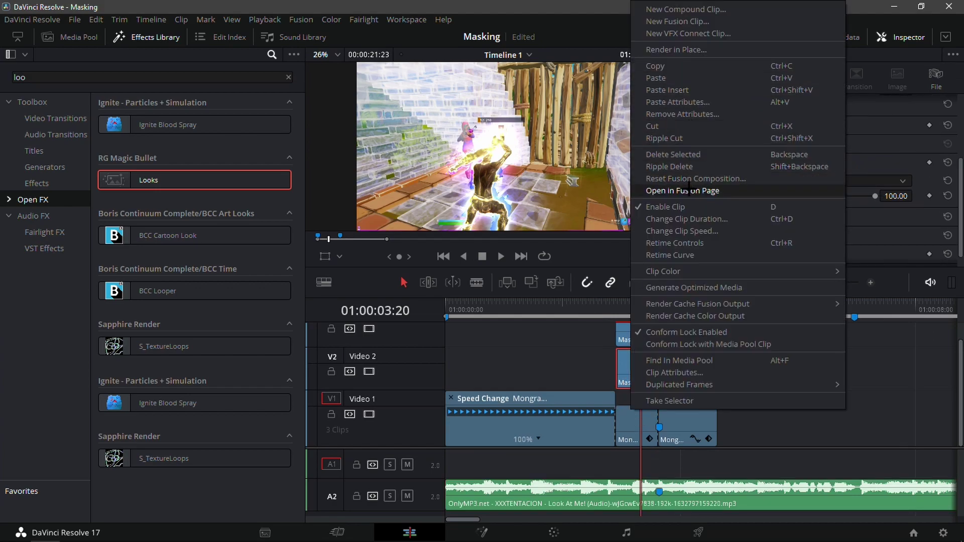
pyautogui.click(673, 191)
pyautogui.moveTo(850, 232)
pyautogui.mouseDown()
pyautogui.moveTo(869, 232)
pyautogui.moveTo(846, 232)
pyautogui.mouseUp()
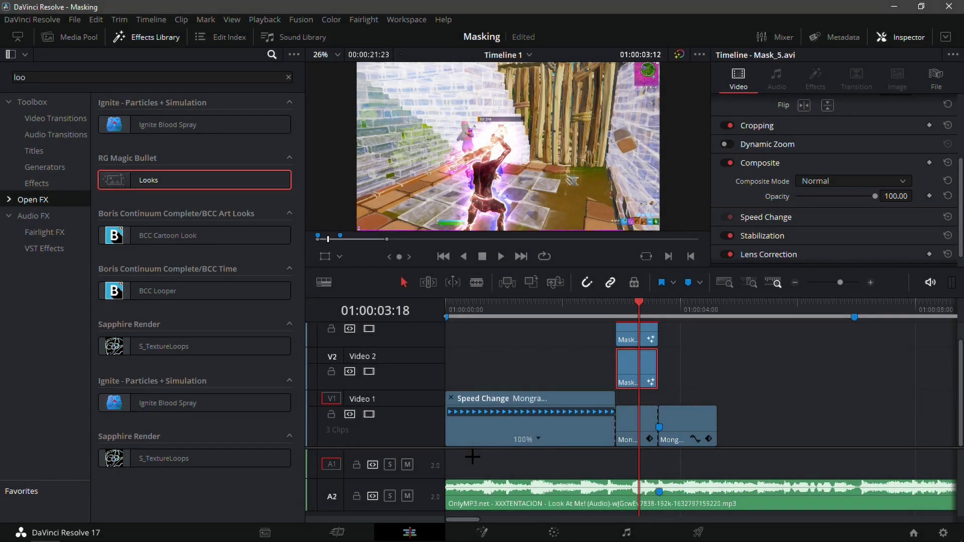
# Play the masked segment and step through its frames to examine the layered glows.
pyautogui.press('space')
pyautogui.press('Right')
pyautogui.press('Right')
pyautogui.press('Right')
pyautogui.press('Right')
pyautogui.press('Right')
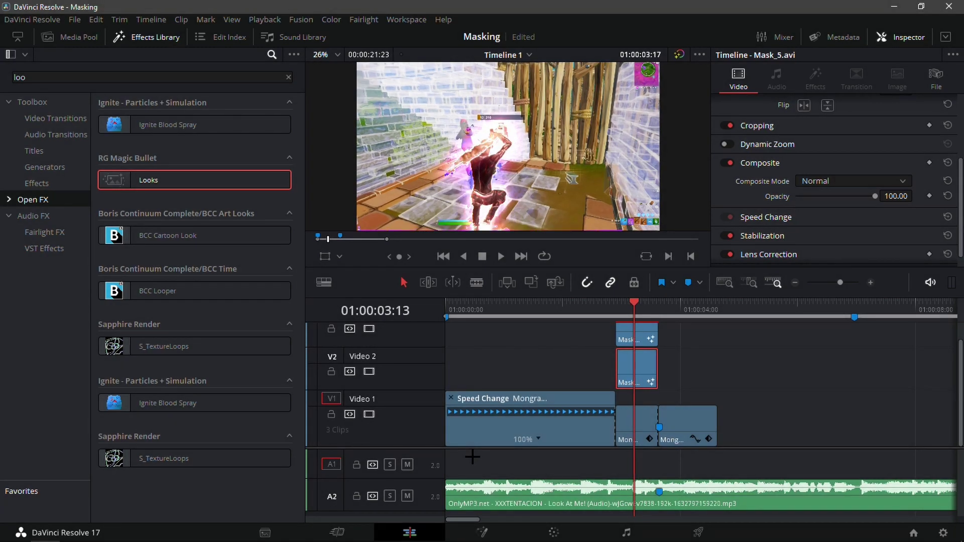
pyautogui.press('Right')
pyautogui.press('Right')
pyautogui.press('Right')
pyautogui.press('Right')
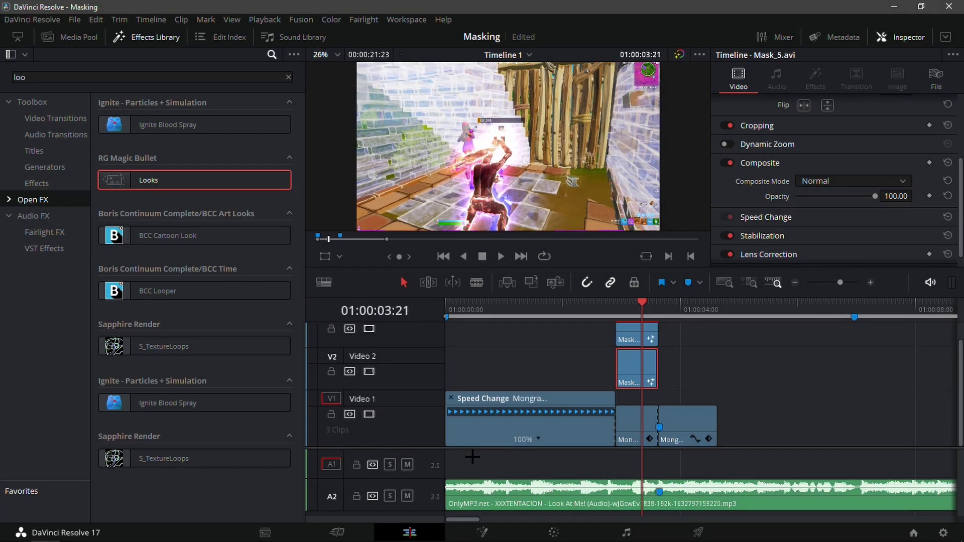
# Move both Mask_5.avi clips up one track so that Video 2 is free.
pyautogui.moveTo(697, 388); pyautogui.dragTo(610, 374)
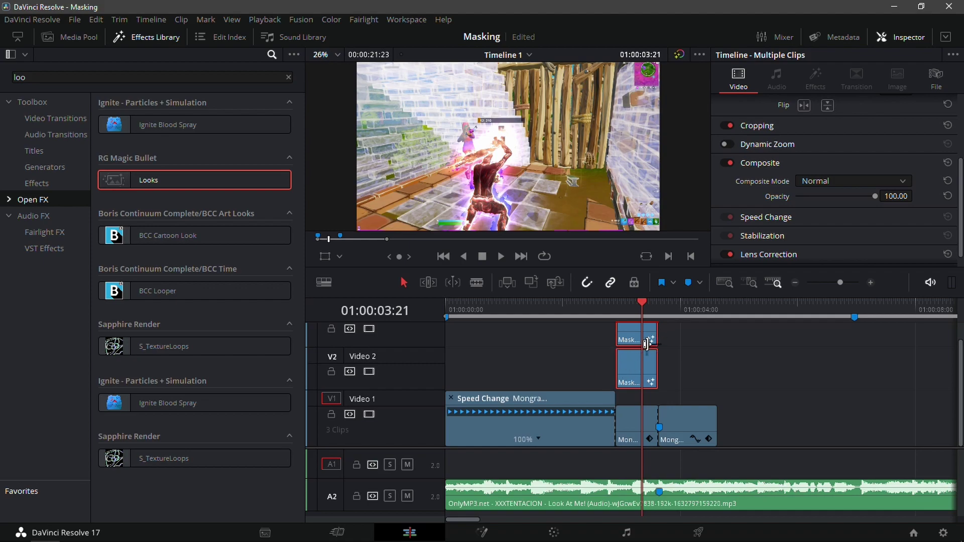
pyautogui.moveTo(621, 371)
pyautogui.mouseDown()
pyautogui.moveTo(633, 357)
pyautogui.moveTo(633, 368)
pyautogui.mouseUp()
pyautogui.scroll(-3, 712, 369)
pyautogui.scroll(2, 653, 351)
pyautogui.scroll(-1, 633, 368)
pyautogui.scroll(-1, 633, 368)
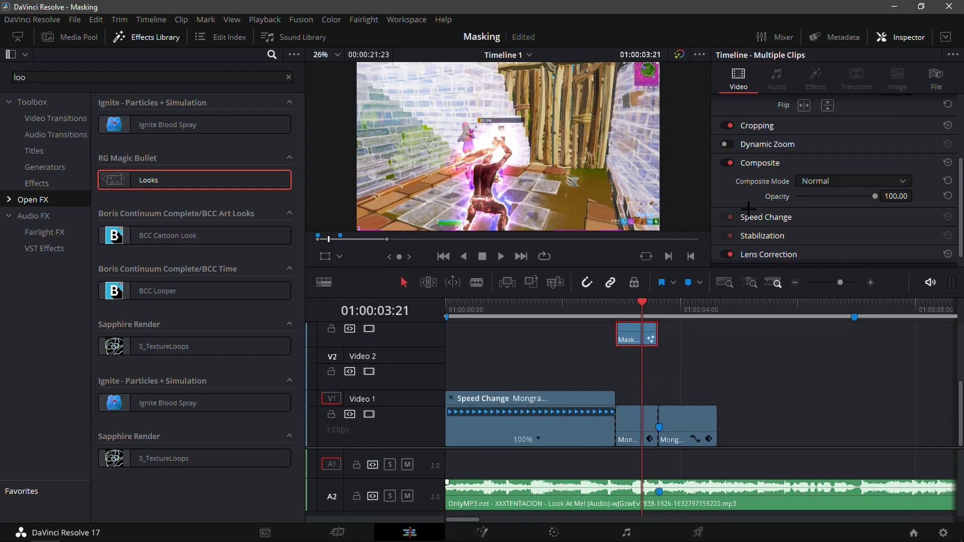
# Place an Adjustment Clip on Video 2 beneath the masks and cut off its excess after 01:00:03:38.
pyautogui.click(288, 78)
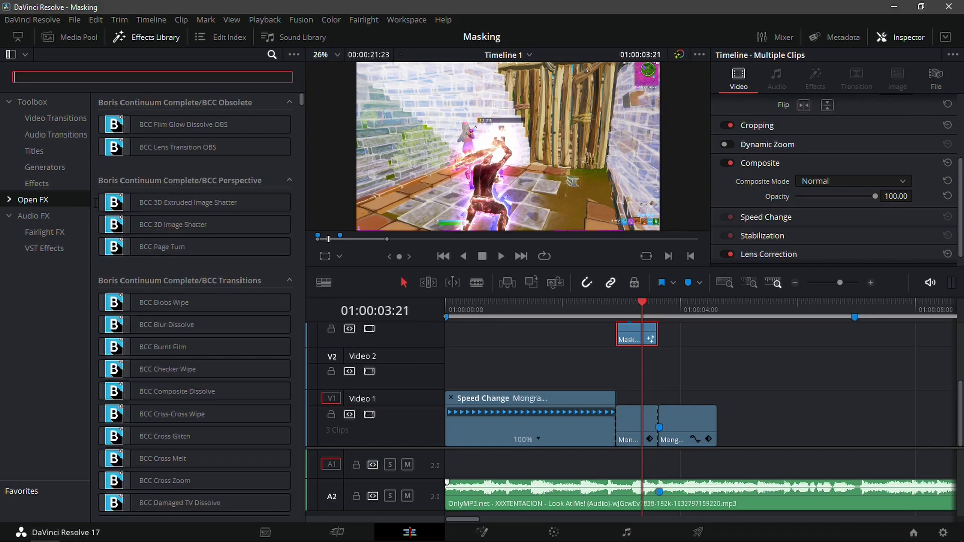
pyautogui.click(42, 186)
pyautogui.moveTo(166, 128); pyautogui.dragTo(607, 369)
pyautogui.click(658, 305)
pyautogui.click(689, 360)
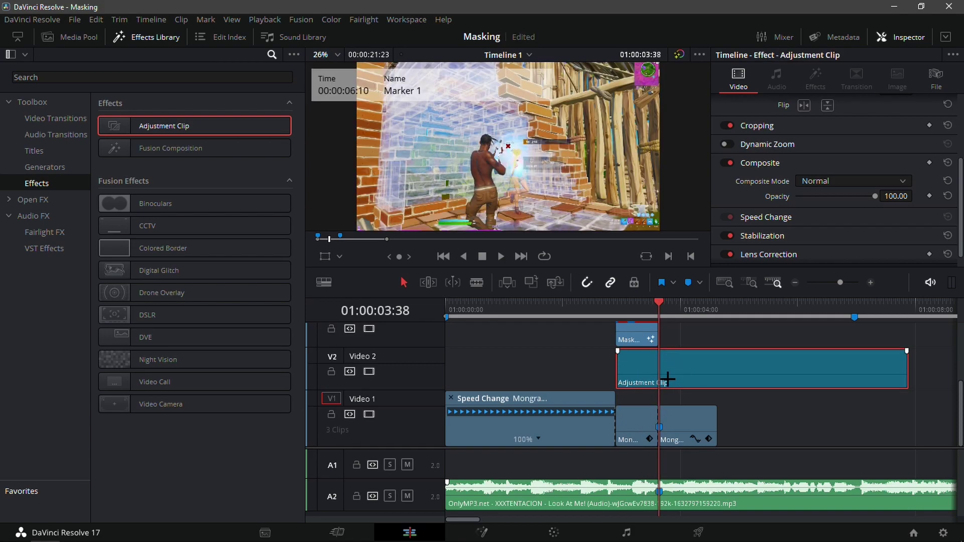
pyautogui.hotkey('ctrl', 'b')
pyautogui.press('Delete')
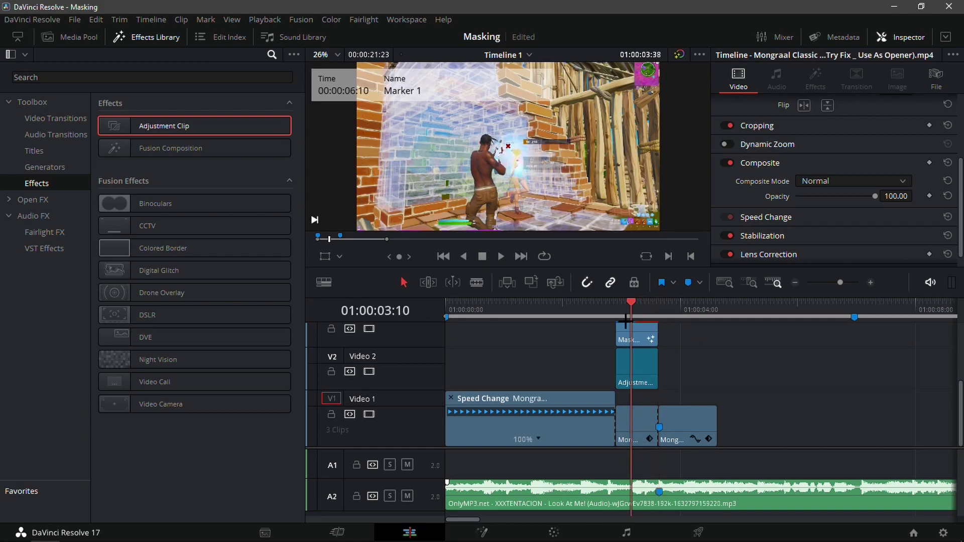
# Apply the RG Magic Bullet Looks effect to the adjustment clip and open its look editor.
pyautogui.click(615, 307)
pyautogui.click(638, 370)
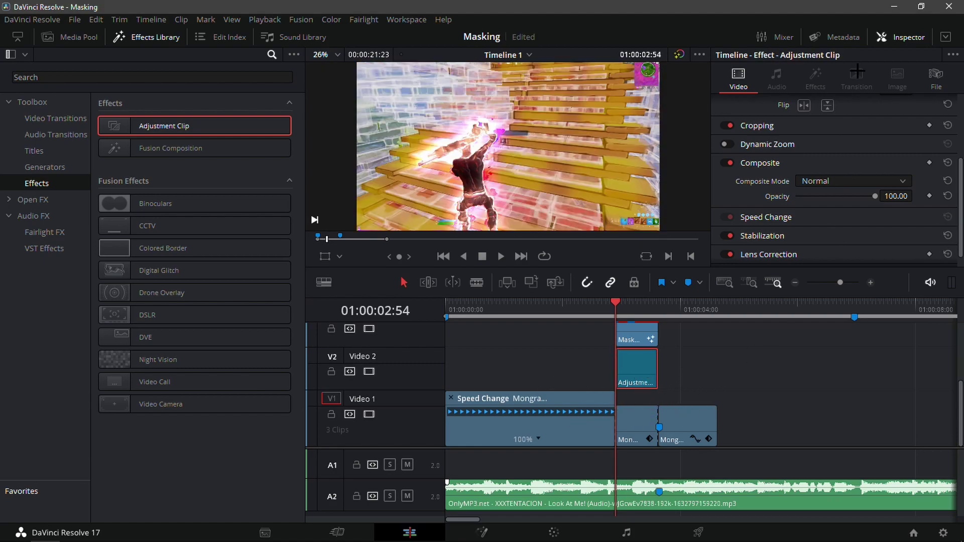
pyautogui.click(33, 200)
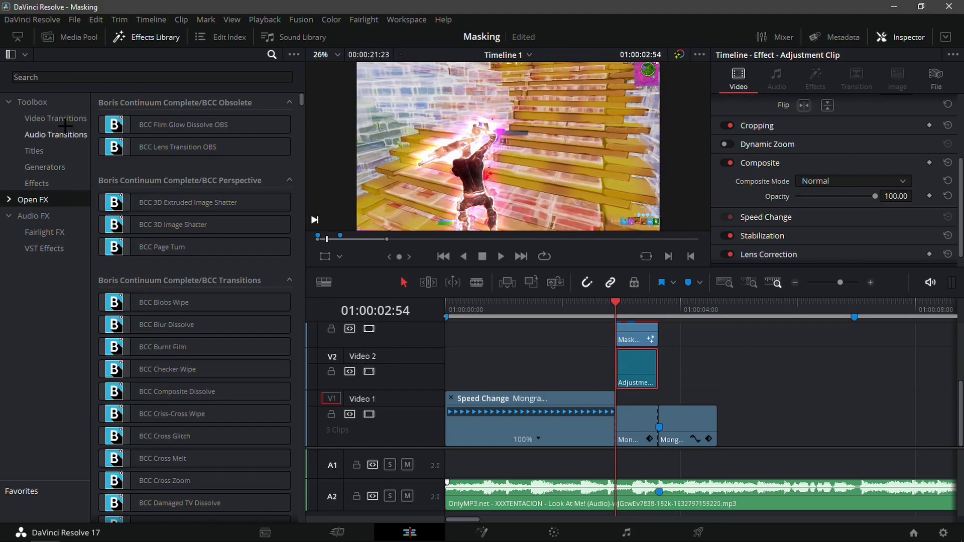
pyautogui.click(71, 80)
pyautogui.write('loo')
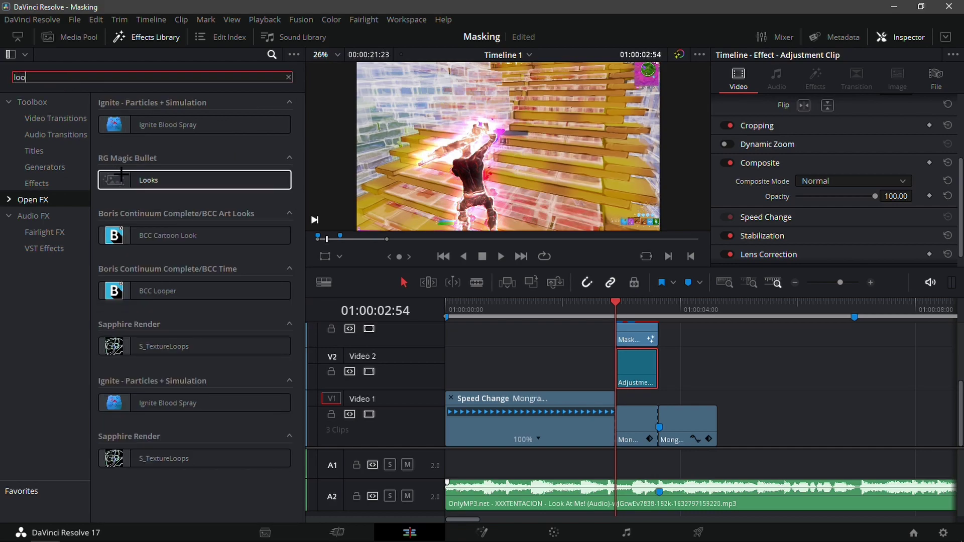
pyautogui.moveTo(147, 180); pyautogui.dragTo(637, 369)
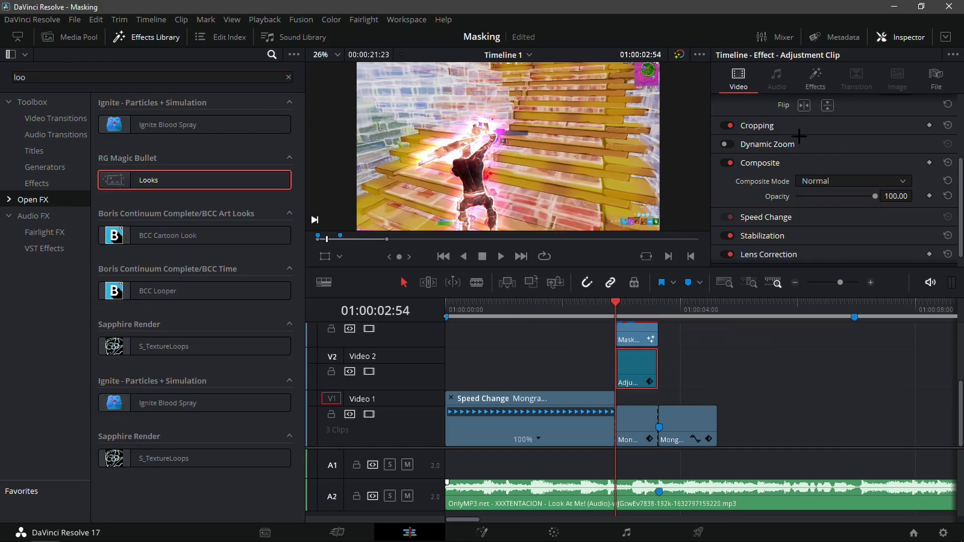
pyautogui.click(815, 80)
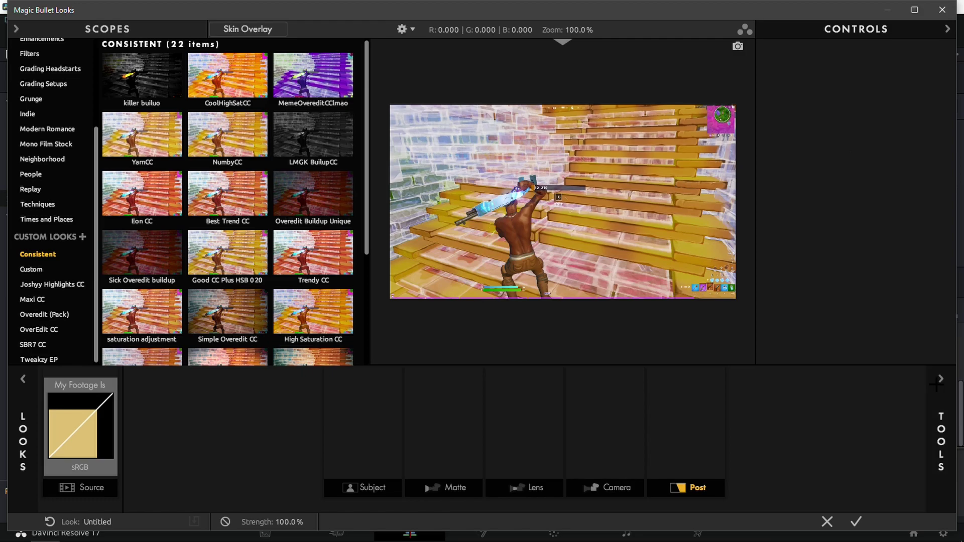
# Add the Curves, Hue/Saturation and HSL Colors tools to the Post stage and show the HSL Colors controls.
pyautogui.click(937, 383)
pyautogui.scroll(-2, 912, 296)
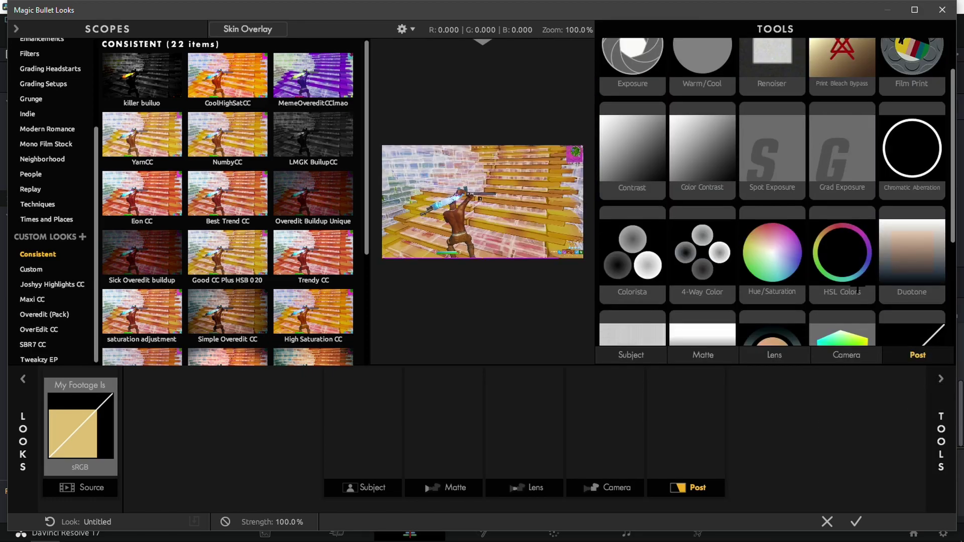
pyautogui.moveTo(911, 296); pyautogui.dragTo(685, 431)
pyautogui.moveTo(771, 208); pyautogui.dragTo(666, 444)
pyautogui.moveTo(849, 199); pyautogui.dragTo(610, 426)
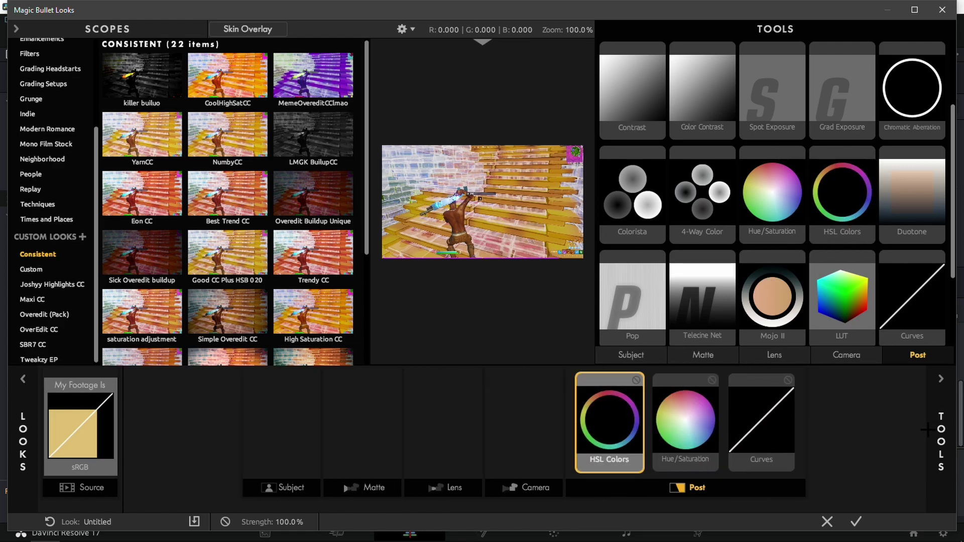
pyautogui.click(919, 409)
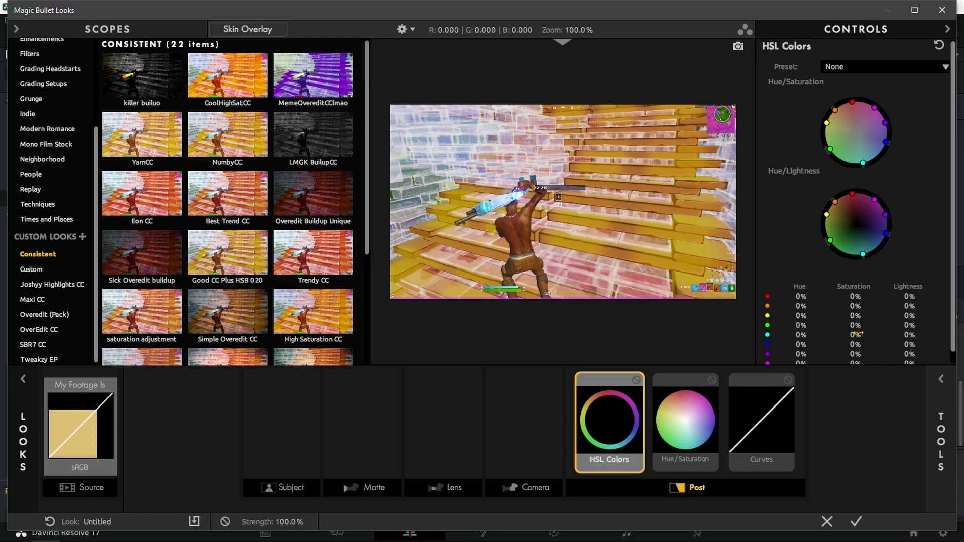
# Set the HSL Colors saturation of red, orange, yellow, green, cyan, blue and magenta to -100% and inspect the preview.
pyautogui.moveTo(856, 334); pyautogui.dragTo(823, 363)
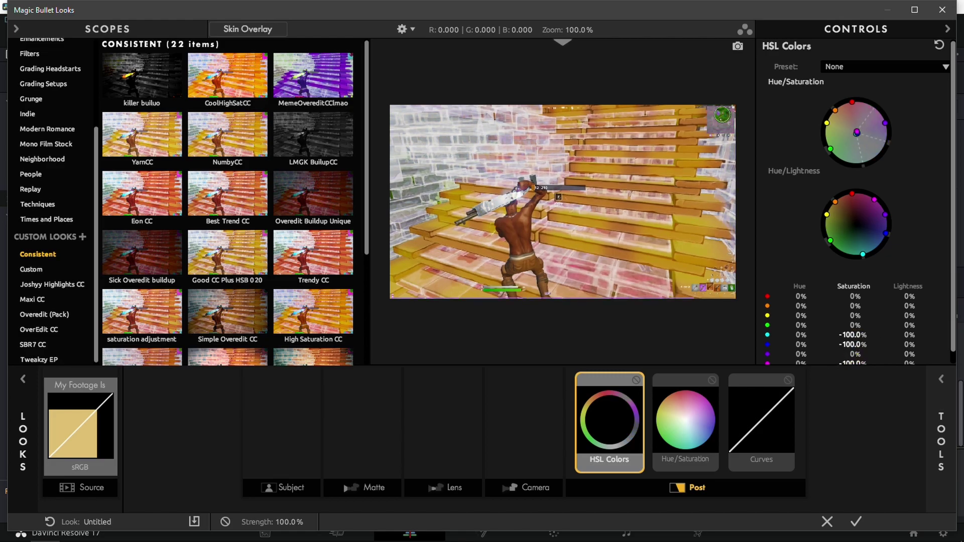
pyautogui.moveTo(853, 325); pyautogui.dragTo(823, 297)
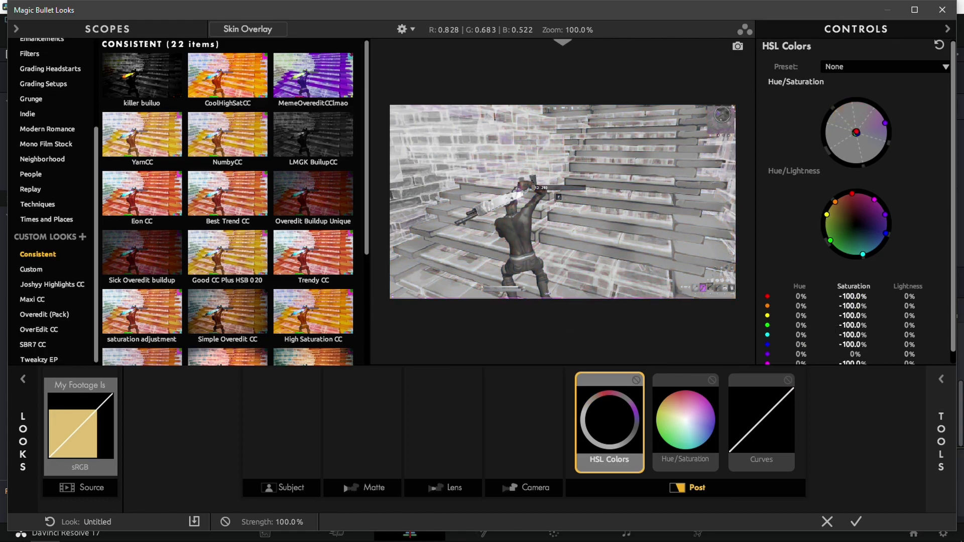
pyautogui.scroll(1, 672, 280)
pyautogui.scroll(1, 681, 279)
pyautogui.scroll(1, 740, 336)
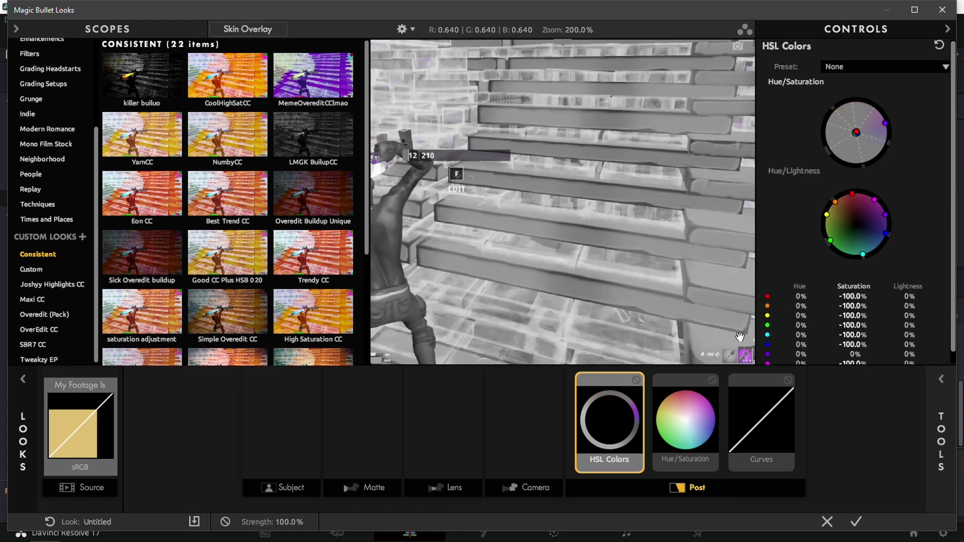
pyautogui.scroll(-3, 726, 358)
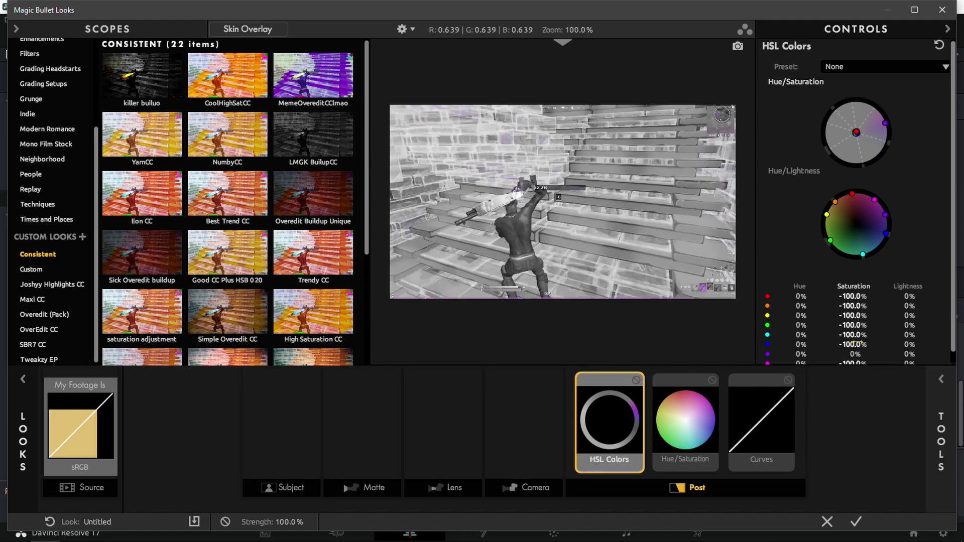
# Set the HSL Colors saturation of cyan to 0% and of purple to -100%.
pyautogui.moveTo(852, 335)
pyautogui.mouseDown()
pyautogui.moveTo(915, 335)
pyautogui.moveTo(856, 334)
pyautogui.mouseUp()
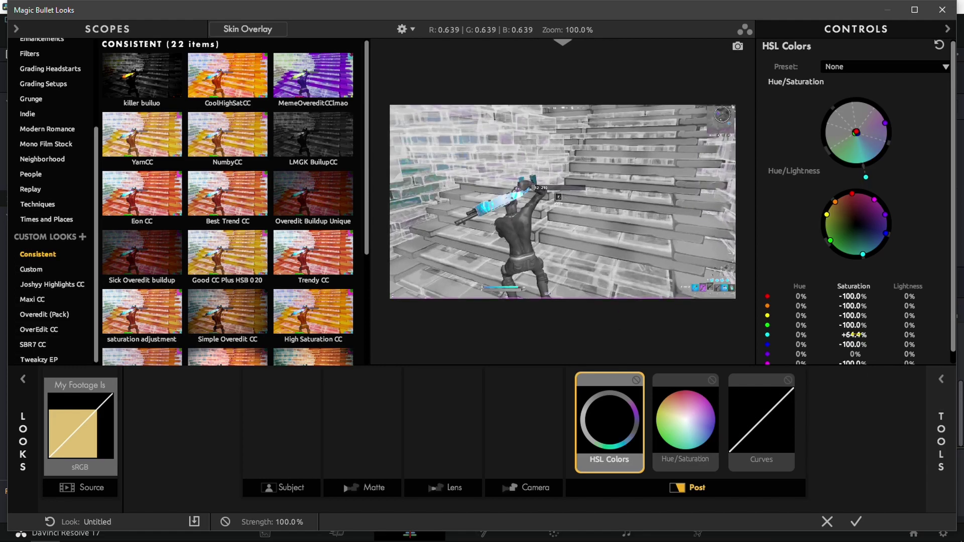
pyautogui.click(856, 334)
pyautogui.write('0')
pyautogui.press('Return')
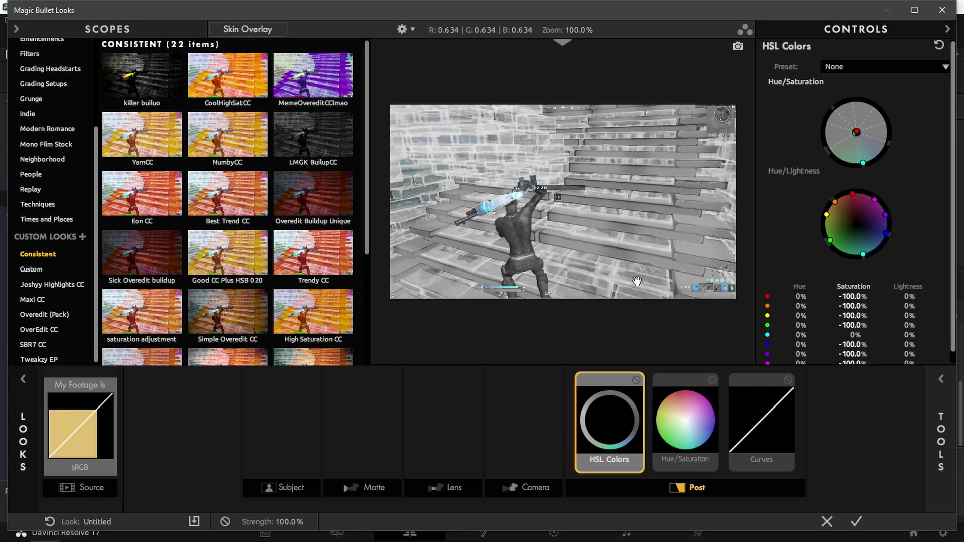
pyautogui.scroll(-1, 594, 271)
pyautogui.scroll(1, 594, 271)
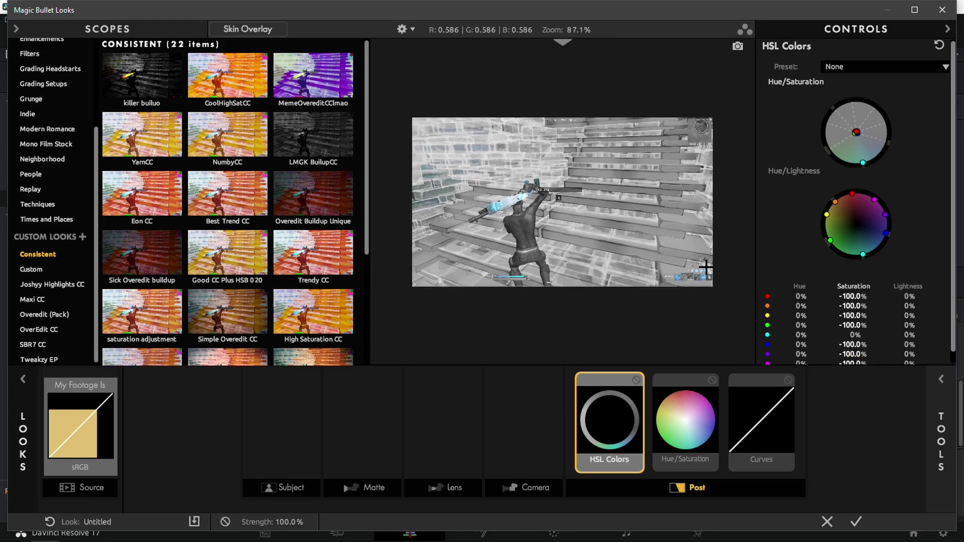
# Shift the Hue/Saturation hue to about +123.9 and pull the RGB curve's midpoint well down to darken the image.
pyautogui.click(692, 460)
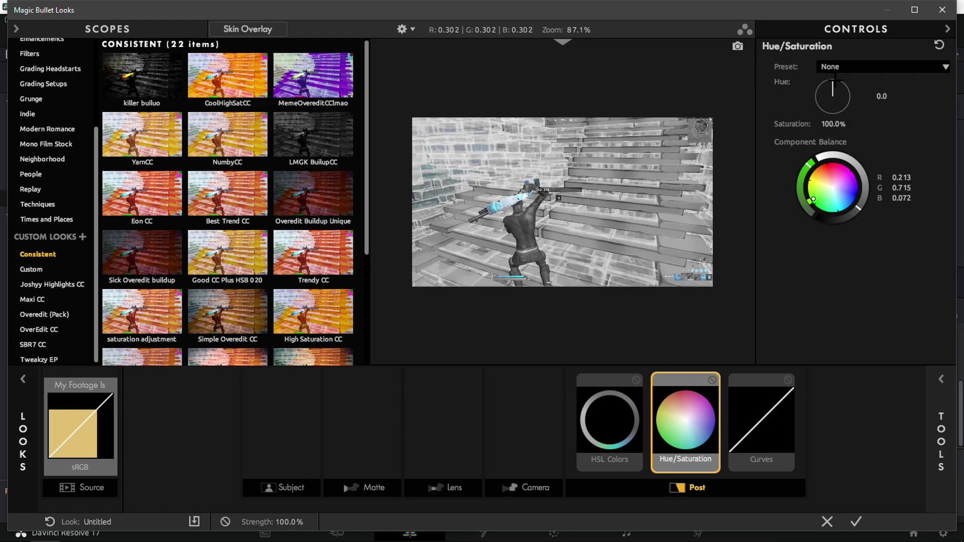
pyautogui.moveTo(832, 89); pyautogui.dragTo(824, 110)
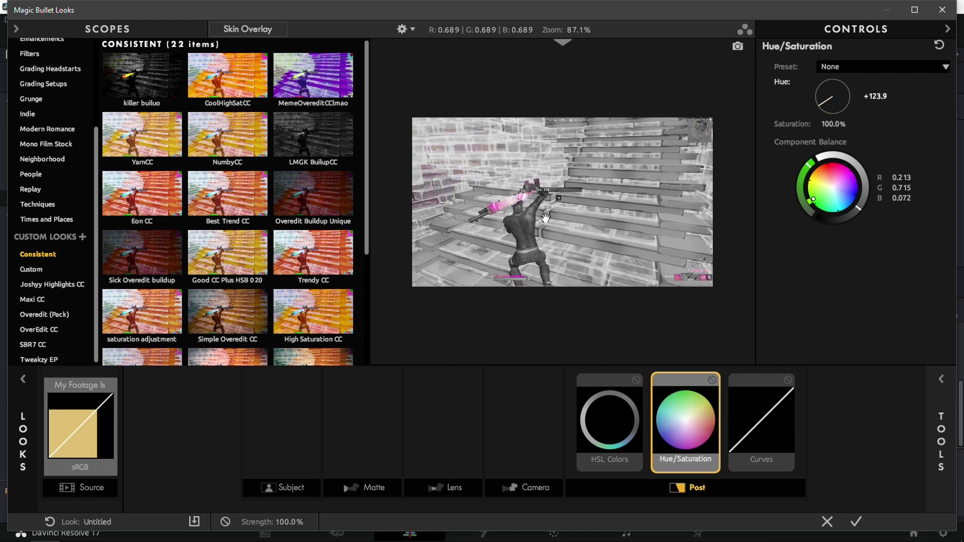
pyautogui.click(761, 422)
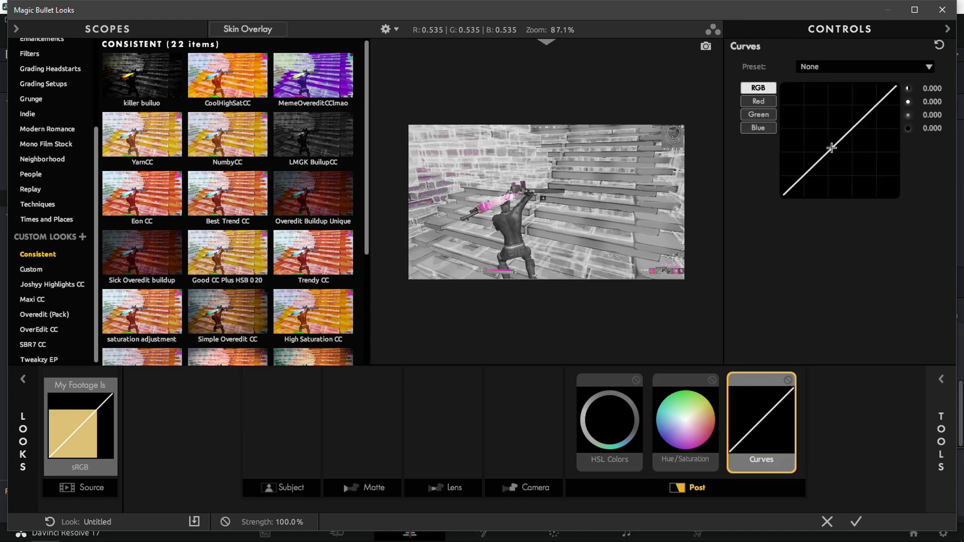
pyautogui.moveTo(831, 148); pyautogui.dragTo(870, 162)
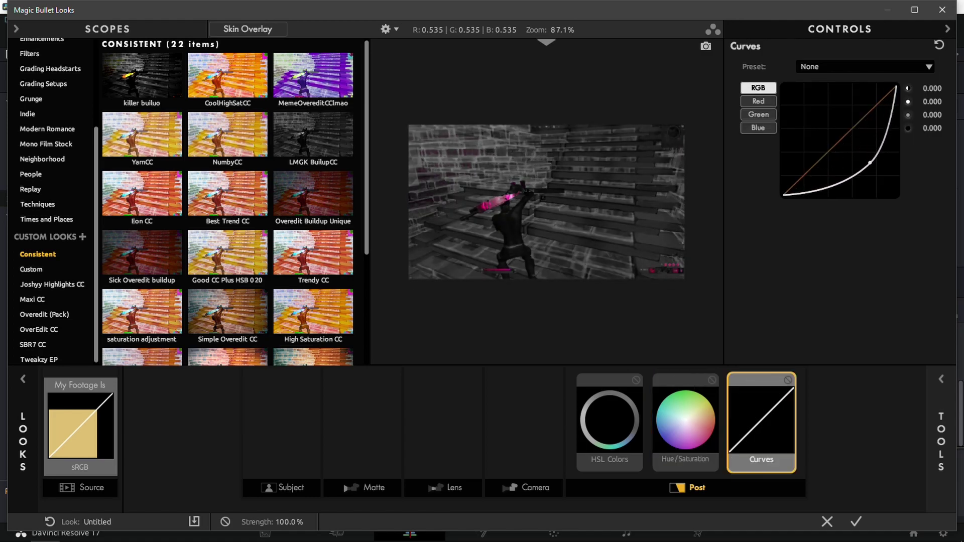
# Set the Hue/Saturation hue to about +175.8 and apply the finished look to the adjustment clip.
pyautogui.click(673, 421)
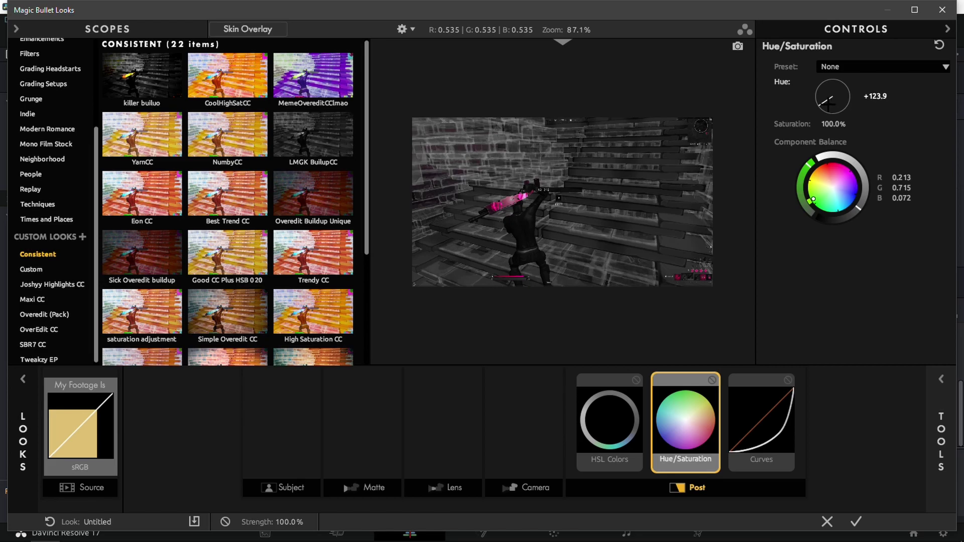
pyautogui.moveTo(827, 104); pyautogui.dragTo(834, 111)
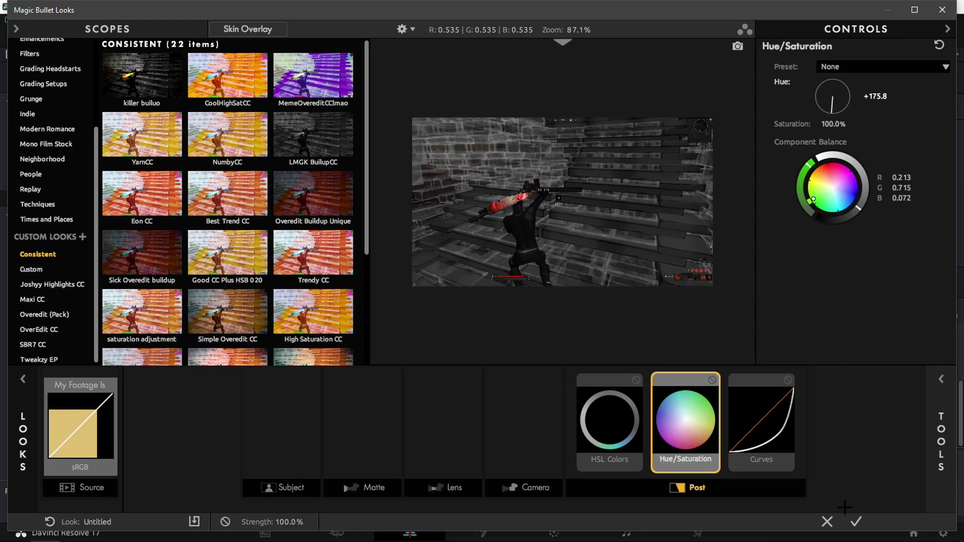
pyautogui.click(855, 522)
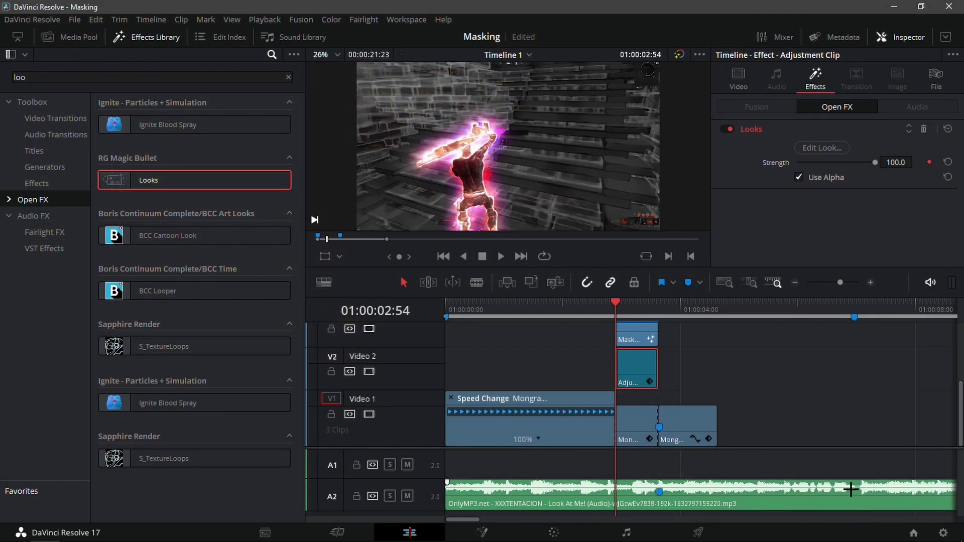
pyautogui.scroll(1, 674, 424)
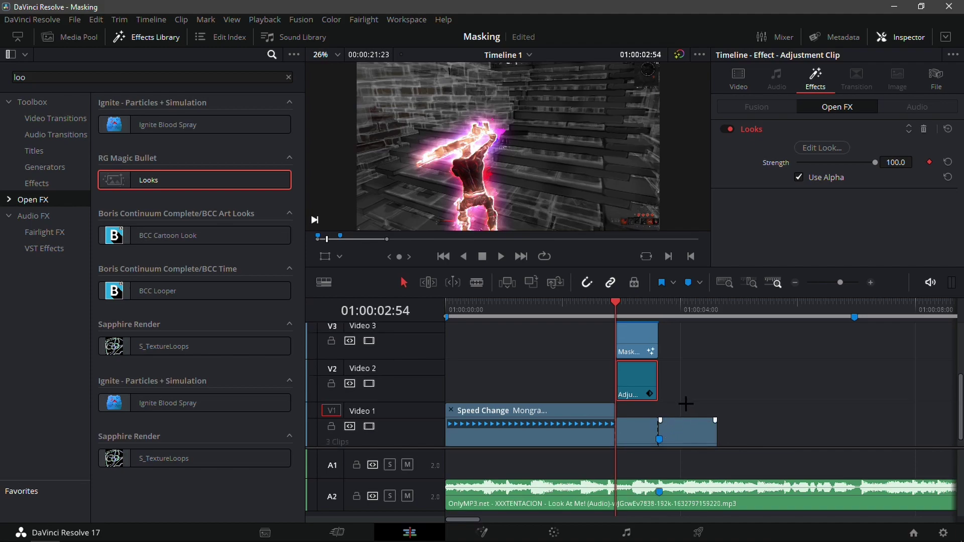
pyautogui.scroll(-1, 683, 396)
pyautogui.scroll(8, 712, 389)
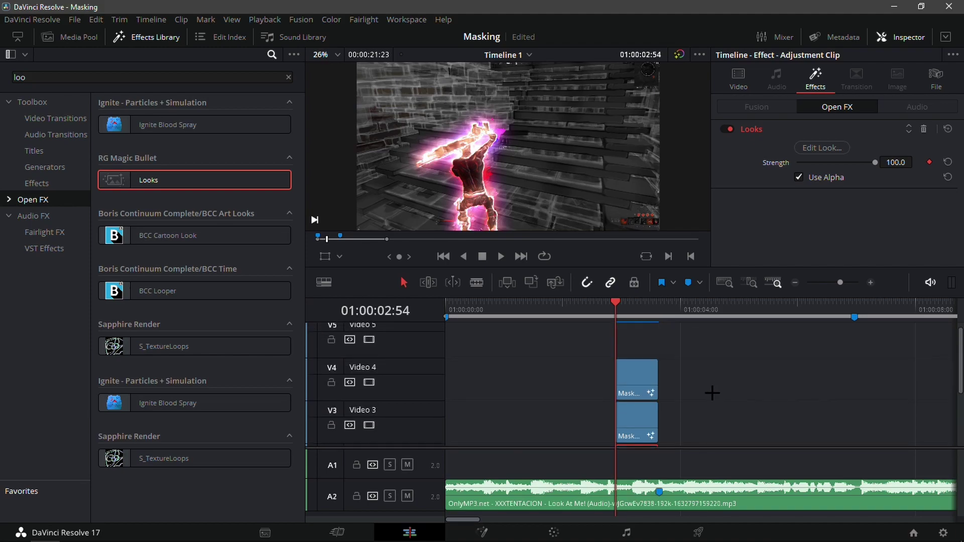
pyautogui.scroll(-8, 743, 365)
pyautogui.scroll(4, 730, 371)
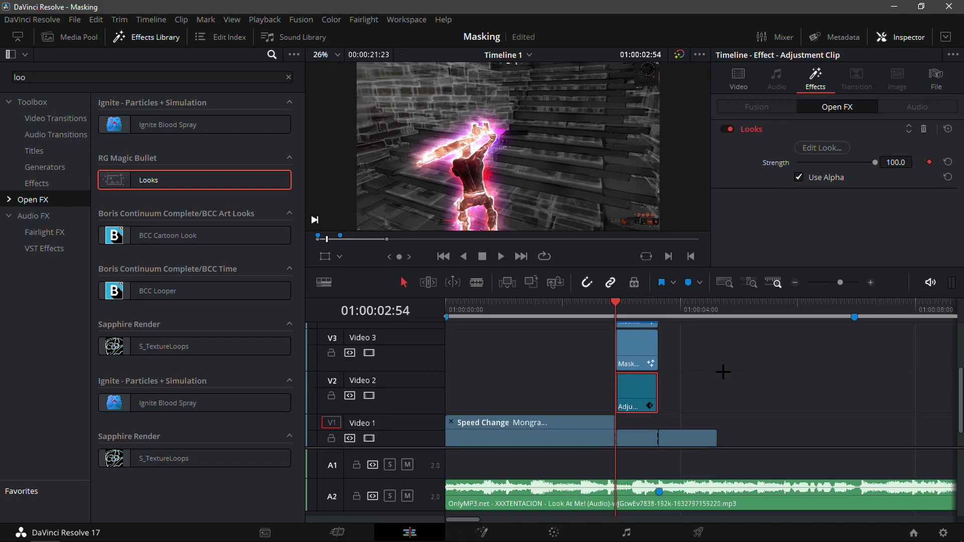
# Add a fade-in covering about the first two thirds of the Mask_5.avi clip on Video 4.
pyautogui.click(870, 282)
pyautogui.scroll(1, 786, 380)
pyautogui.scroll(2, 786, 381)
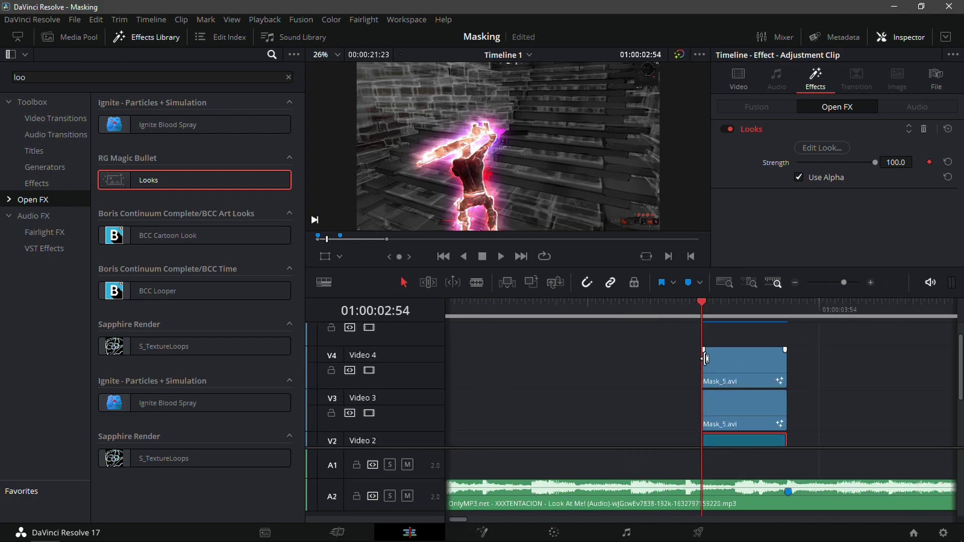
pyautogui.scroll(-2, 828, 400)
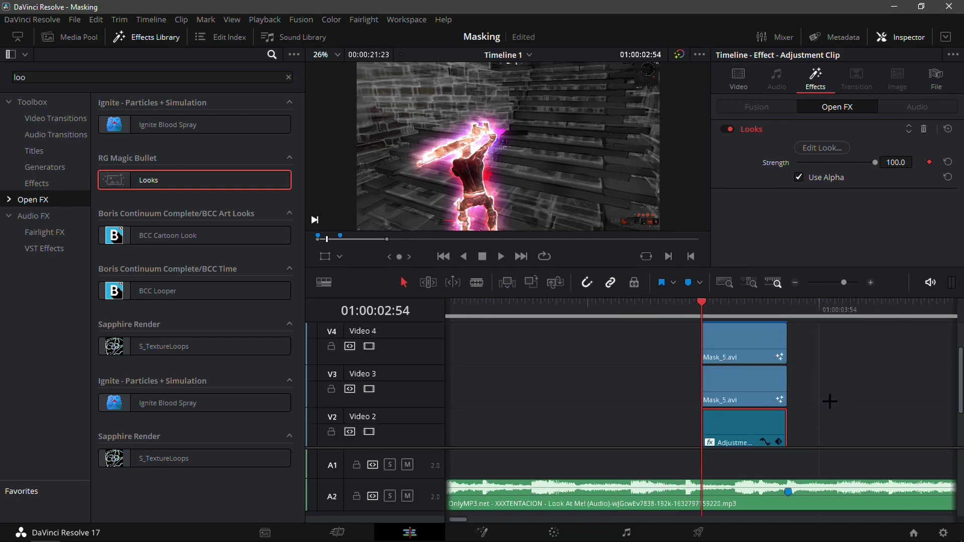
pyautogui.scroll(1, 808, 387)
pyautogui.click(733, 363)
pyautogui.moveTo(823, 354); pyautogui.dragTo(746, 435)
pyautogui.click(701, 339)
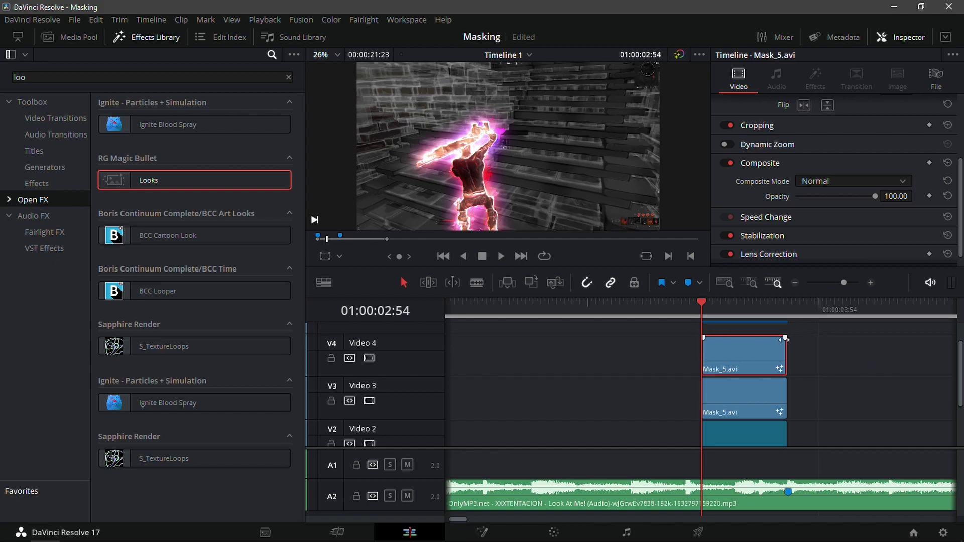
pyautogui.moveTo(702, 340); pyautogui.dragTo(761, 333)
pyautogui.click(743, 370)
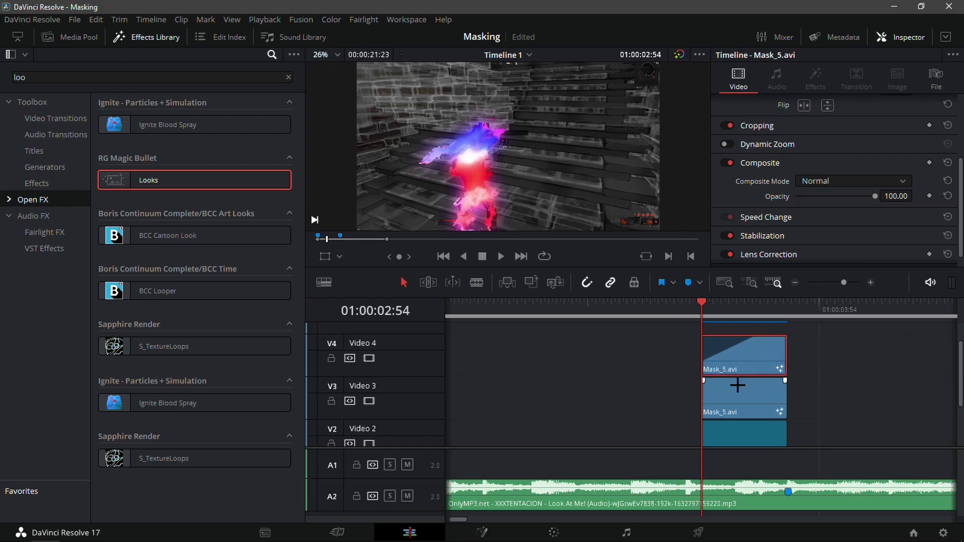
# Add matching fade-ins to the Video 3 mask clip and the Video 2 adjustment clip, ending near 01:00:03:22.
pyautogui.click(734, 385)
pyautogui.moveTo(703, 382); pyautogui.dragTo(761, 381)
pyautogui.click(755, 313)
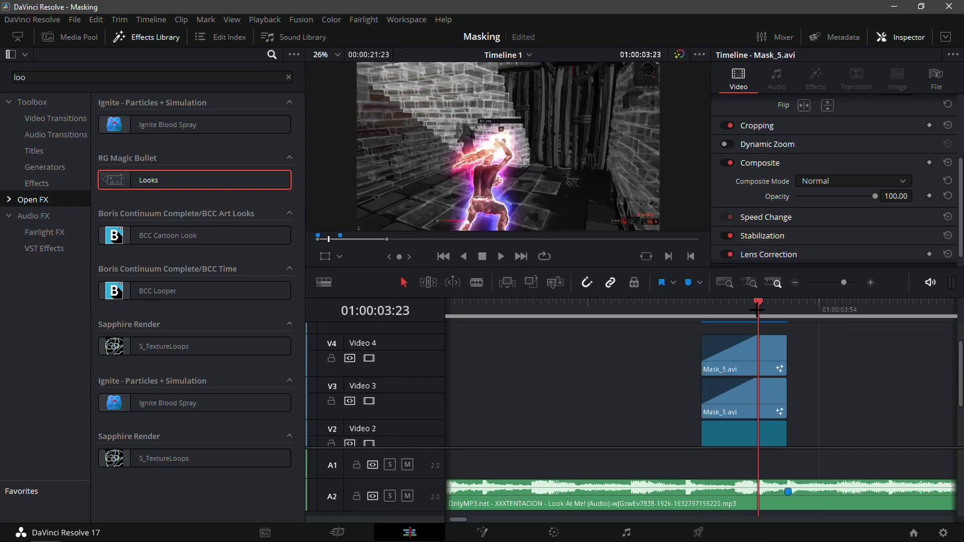
pyautogui.scroll(-3, 740, 366)
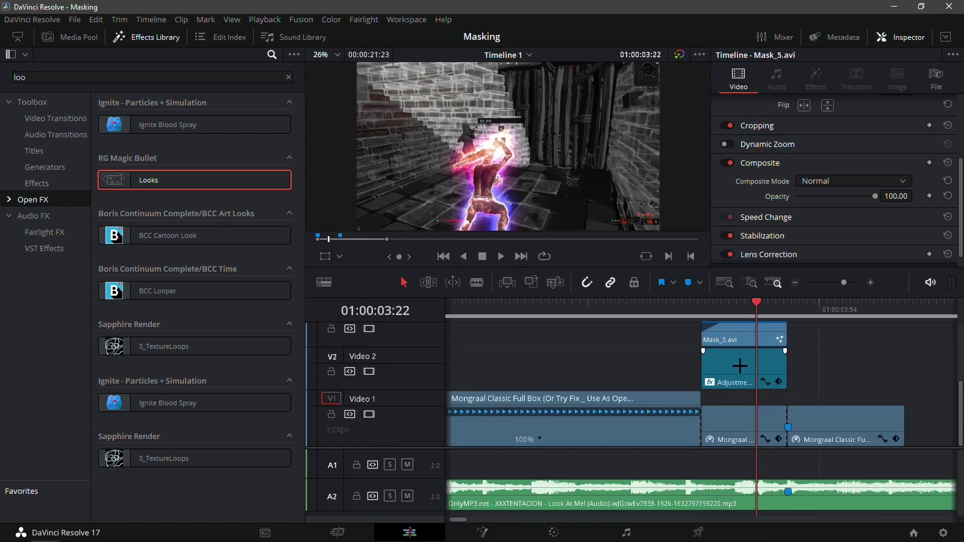
pyautogui.moveTo(701, 350); pyautogui.dragTo(758, 343)
# Scrub through the faded section to 01:00:03:26 and inspect that frame in full screen.
pyautogui.moveTo(753, 304)
pyautogui.mouseDown()
pyautogui.moveTo(675, 304)
pyautogui.moveTo(770, 304)
pyautogui.moveTo(729, 304)
pyautogui.moveTo(694, 319)
pyautogui.moveTo(736, 314)
pyautogui.mouseUp()
pyautogui.moveTo(755, 314); pyautogui.dragTo(764, 307)
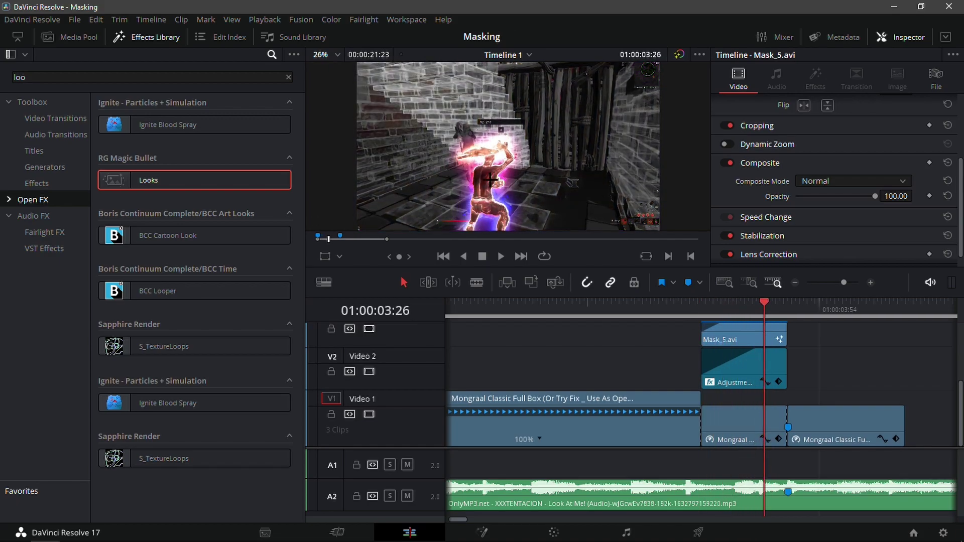
pyautogui.hotkey('ctrl', 'f')
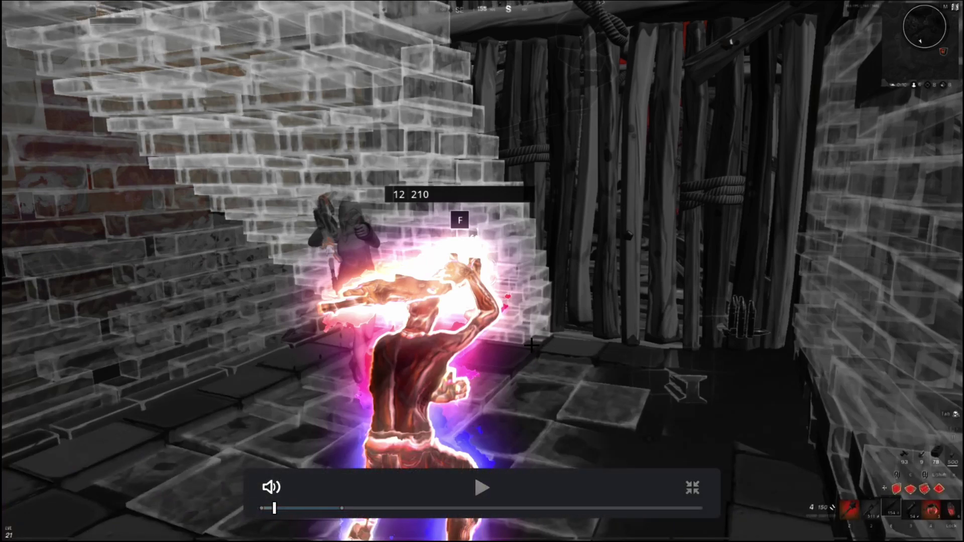
pyautogui.press('Escape')
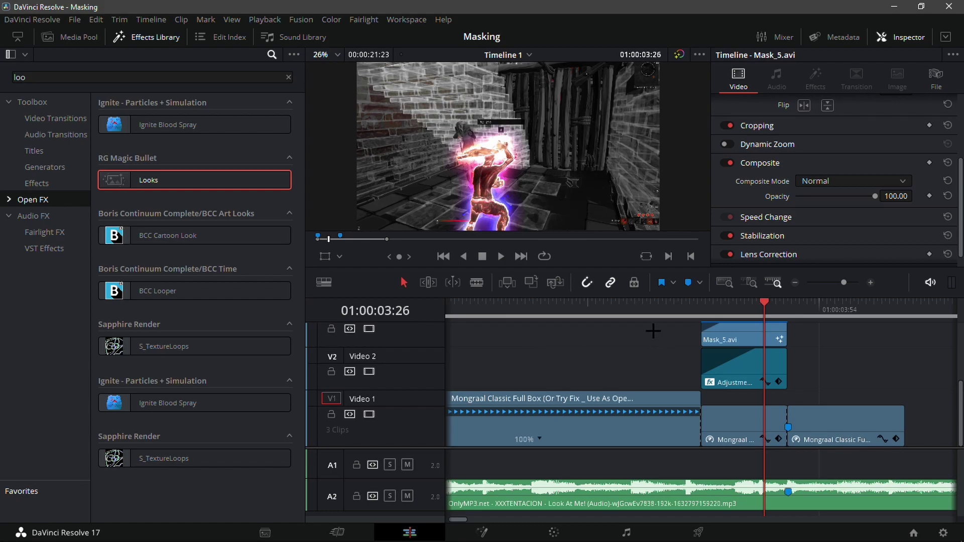
# Return the playhead to the timeline start at 01:00:00:00 and zoom the timeline out to show all clips.
pyautogui.moveTo(653, 306); pyautogui.dragTo(475, 304)
pyautogui.press('Home')
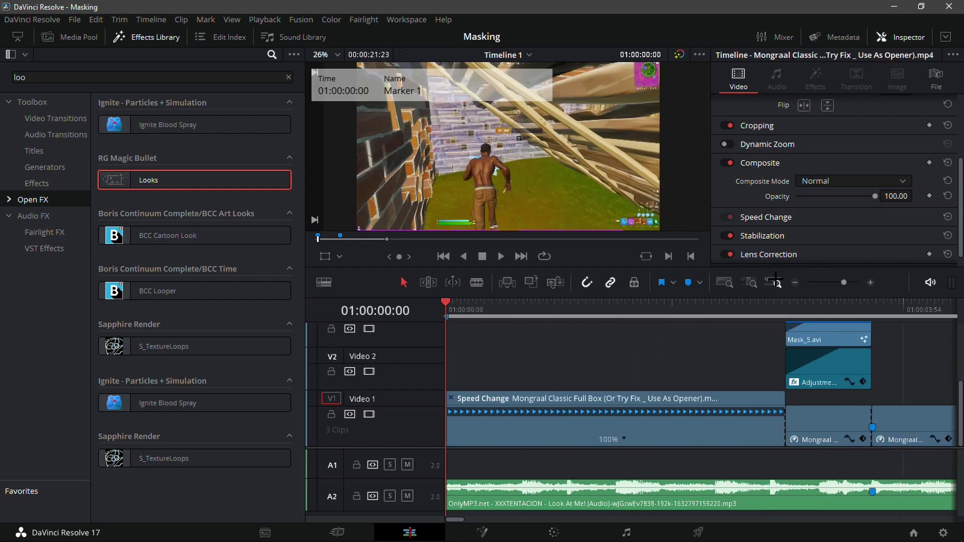
pyautogui.click(775, 283)
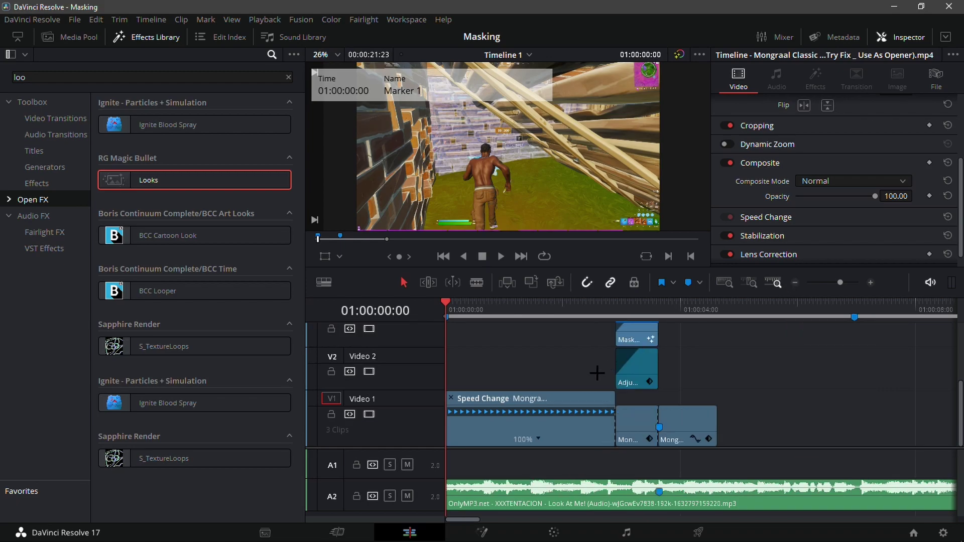